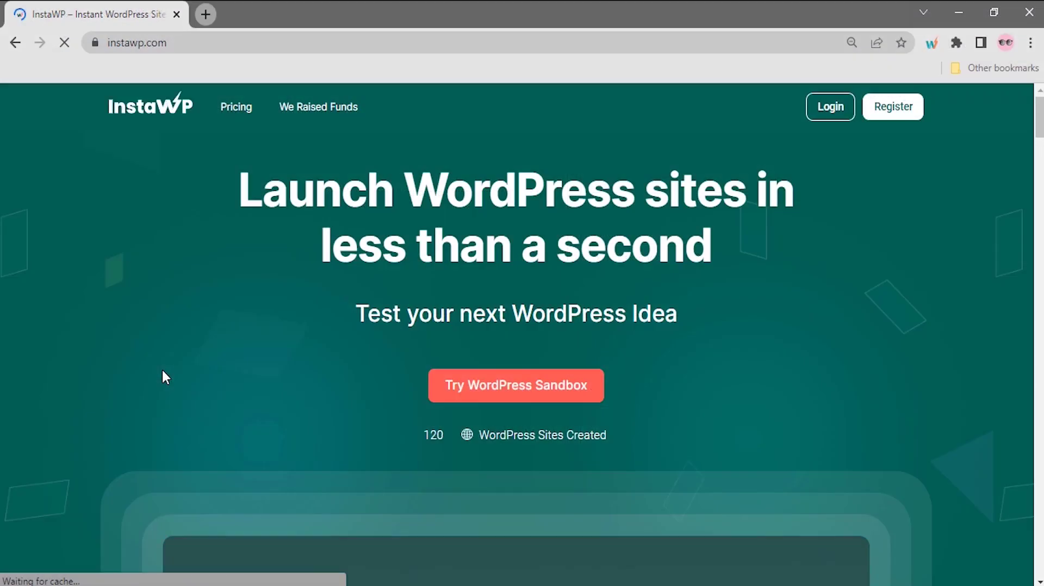
Create an InstaWP site named Yoursitename on WordPress 6.0 with PHP 8.0 and open its admin.
left_click(443, 396)
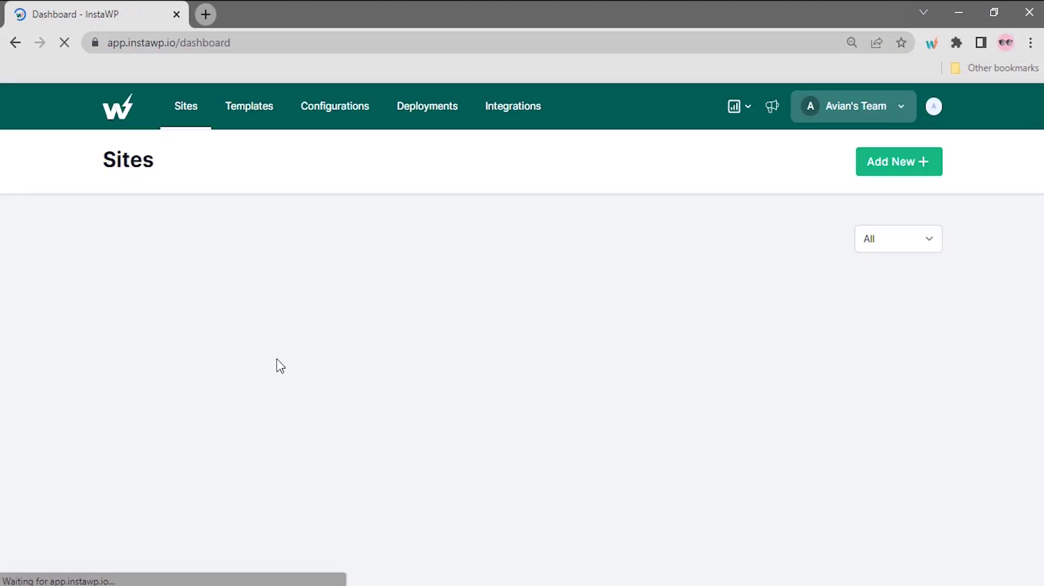
left_click(524, 382)
left_click(511, 244)
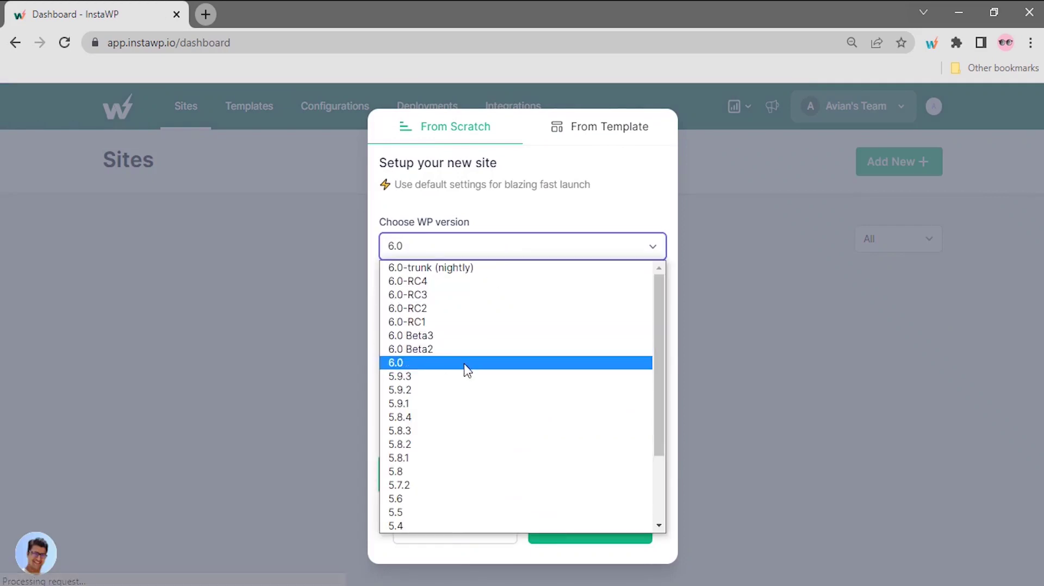
left_click(466, 362)
left_click(451, 302)
left_click(450, 336)
left_click(477, 418)
type("Yoursitename")
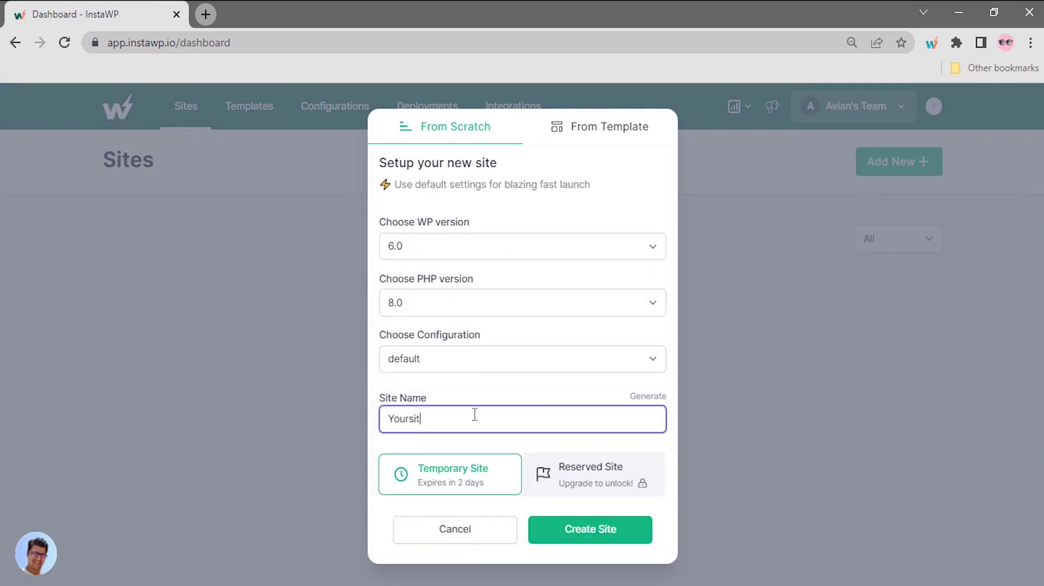
left_click(550, 538)
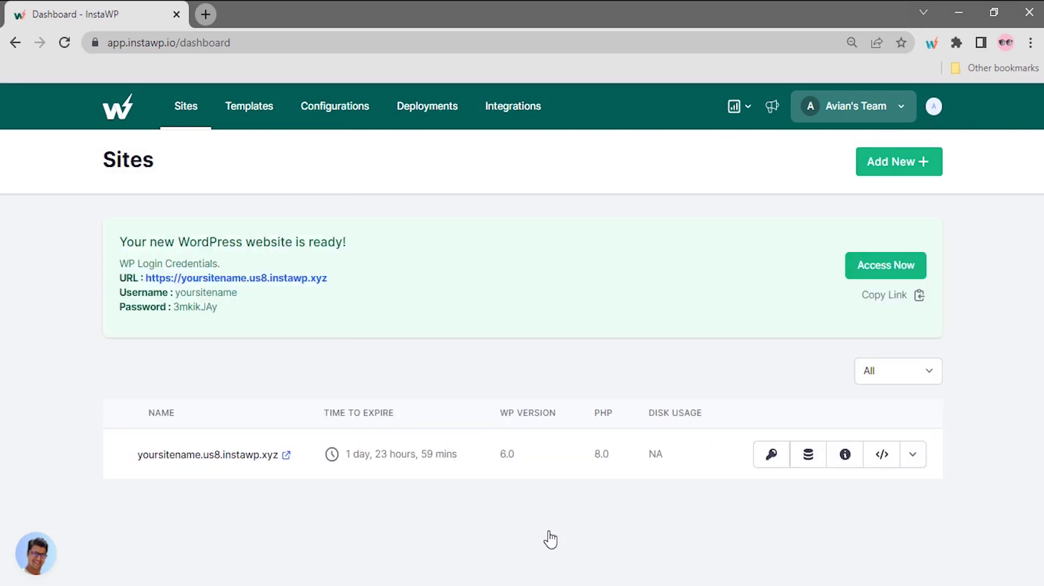
left_click(884, 265)
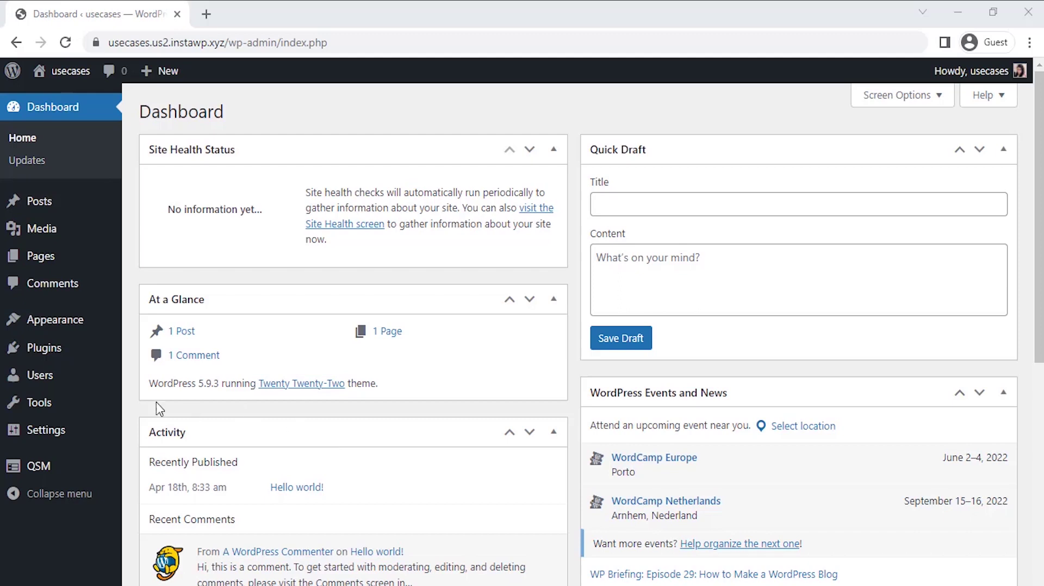
Open QSM's Quizzes/Surveys list from the admin sidebar.
mouse_move(53, 470)
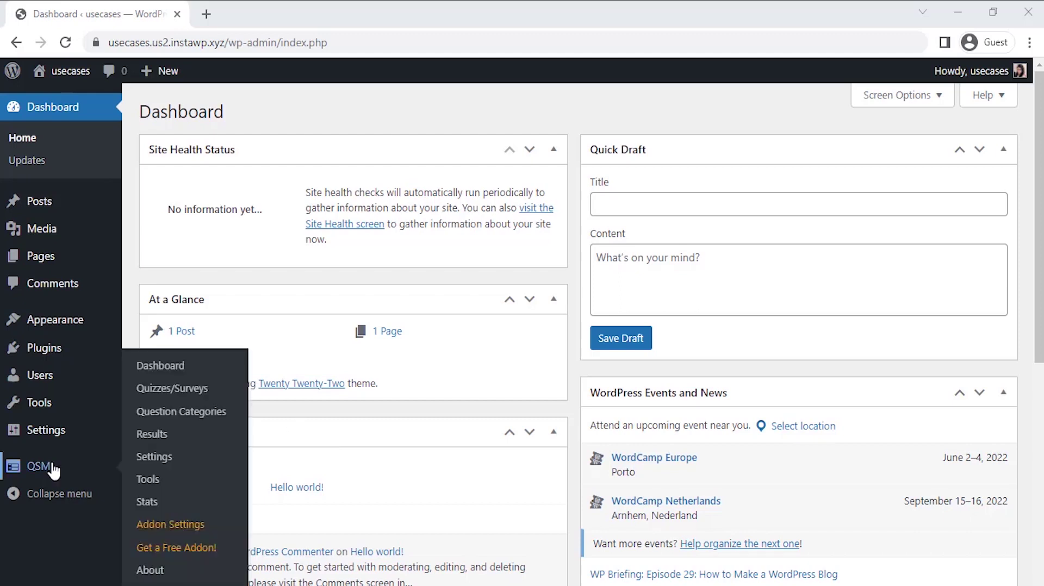
left_click(182, 397)
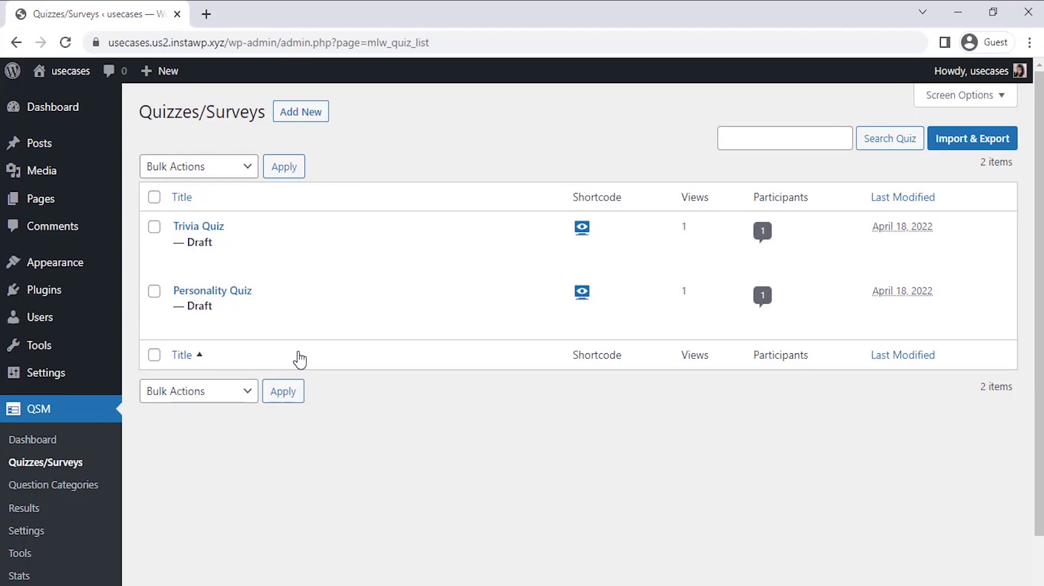
Start a new QSM quiz and move past the Select Theme step.
left_click(298, 127)
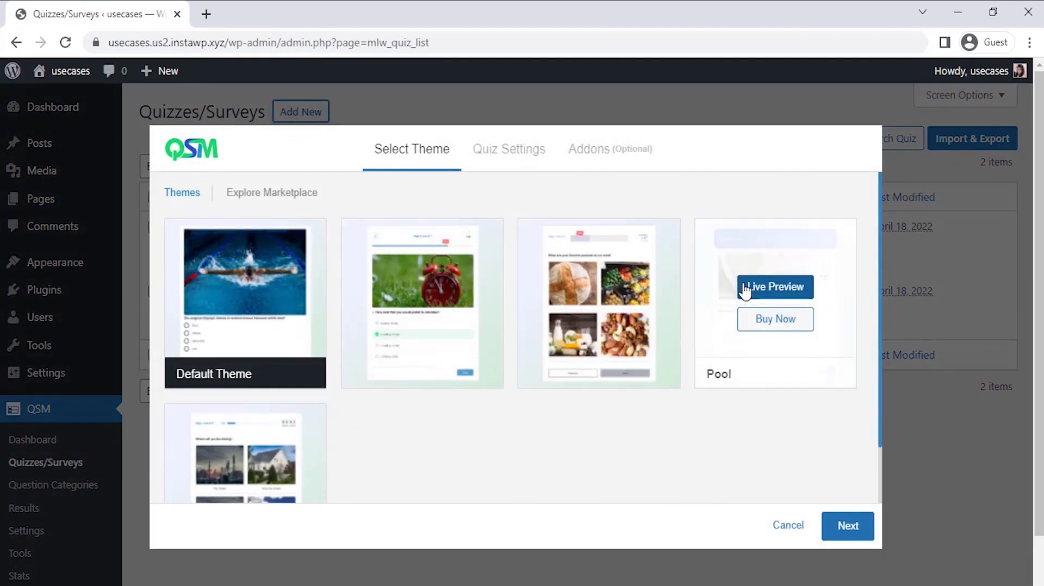
scroll(880, 483, "down", 2)
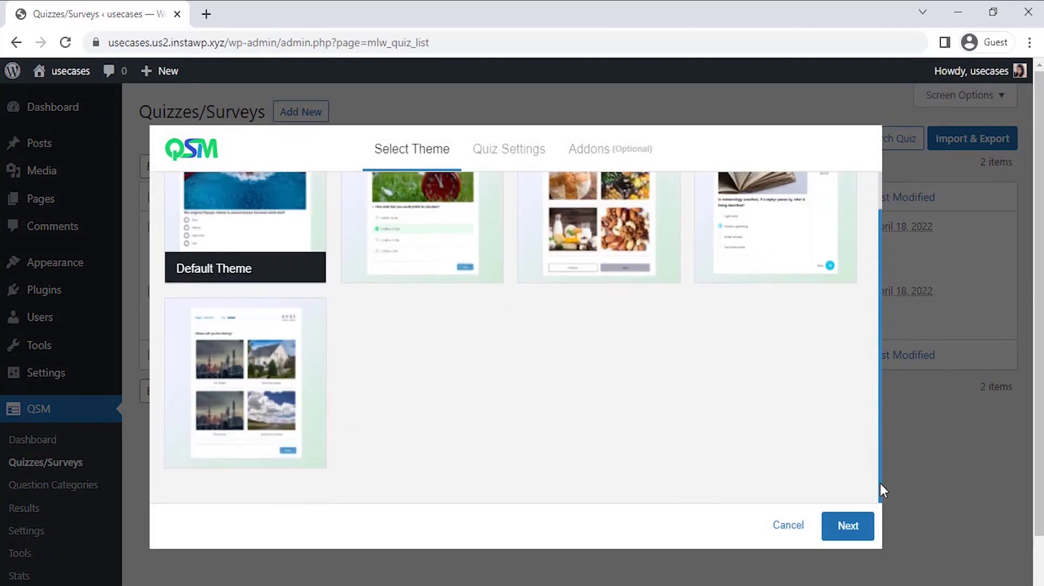
mouse_move(287, 405)
left_click(848, 538)
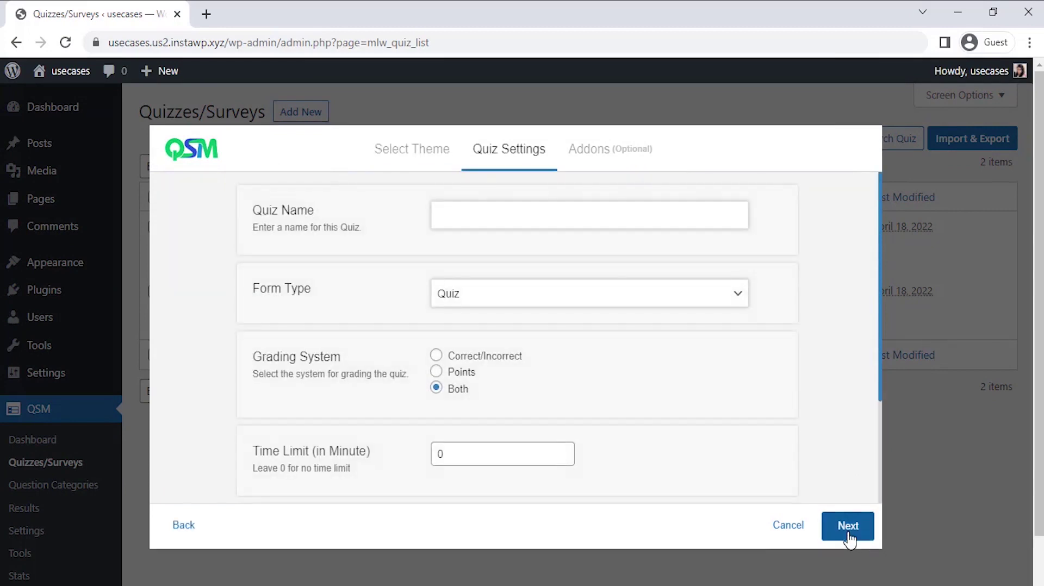
Name the quiz 'Fun Picture Quiz', keep form type Quiz, and set a 5-minute time limit.
left_click(503, 221)
type("Fu")
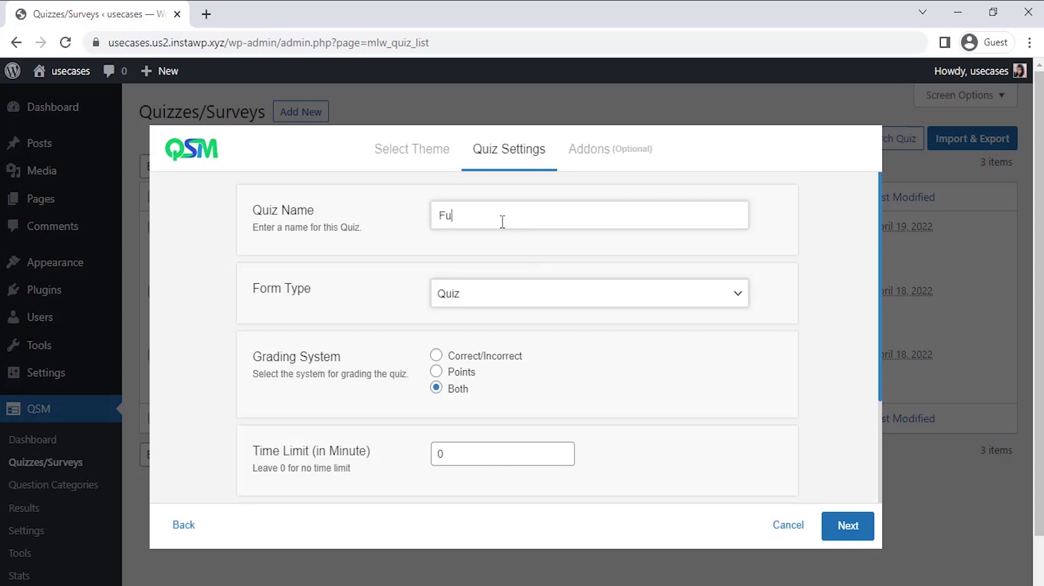
type("n Picture Quiz")
left_click(509, 303)
left_click(508, 305)
left_click(563, 449)
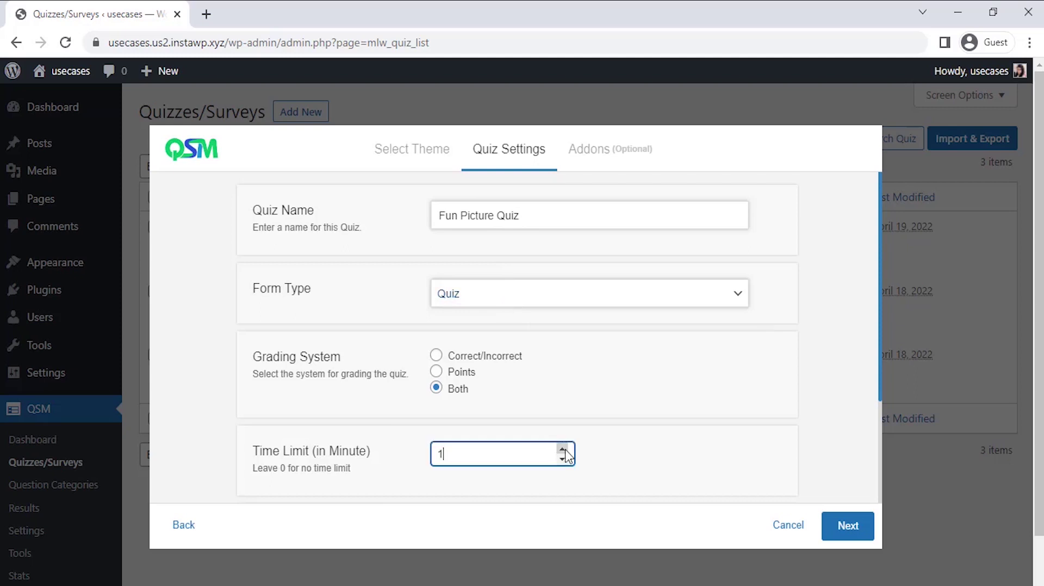
left_click(564, 450)
left_click(564, 450)
scroll(880, 493, "down", 4)
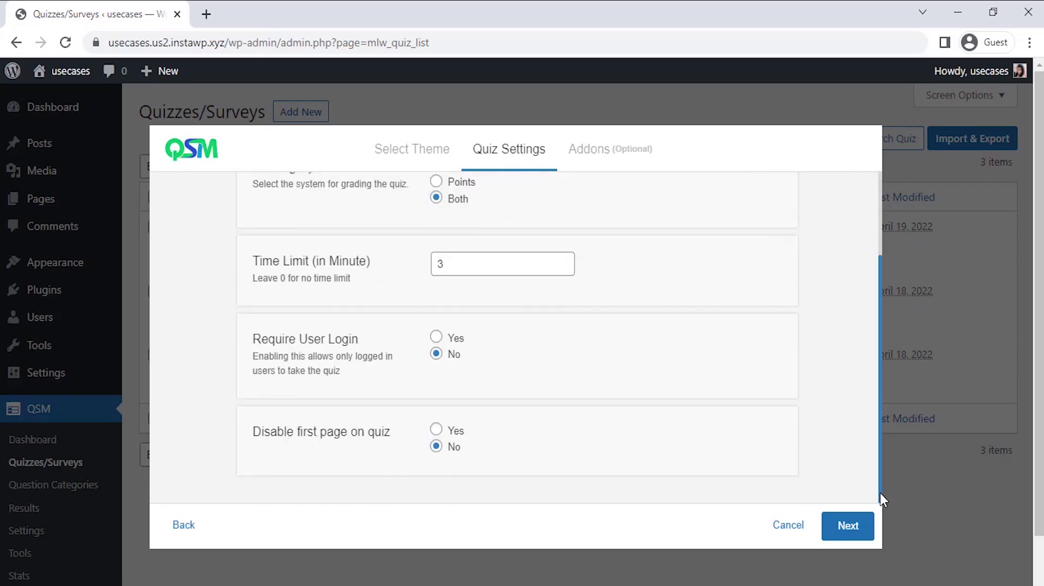
left_click(857, 533)
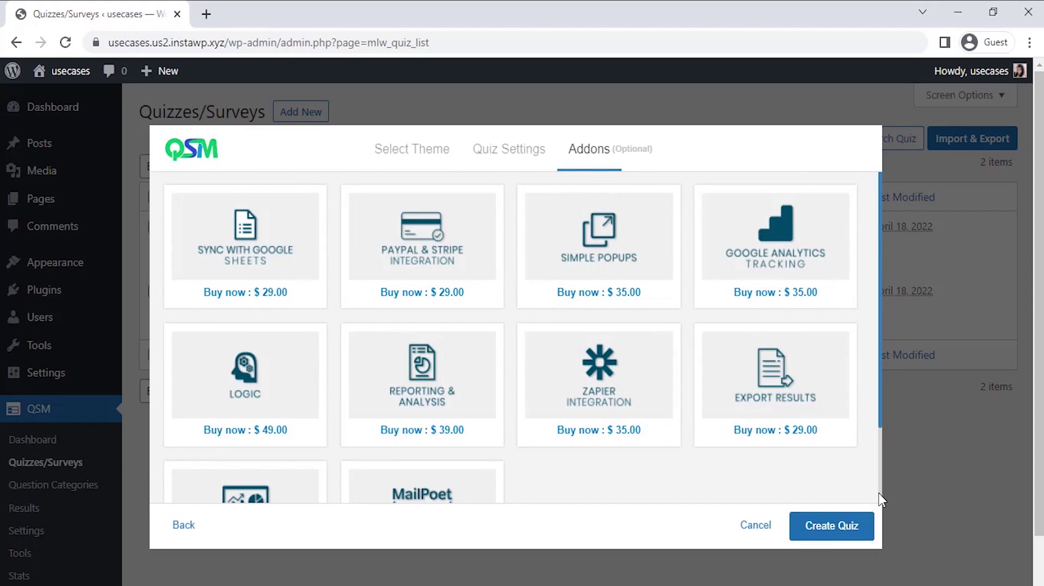
Scroll through the addon cards such as Logic, User Dashboard and MailPoet Integration.
scroll(879, 494, "down", 3)
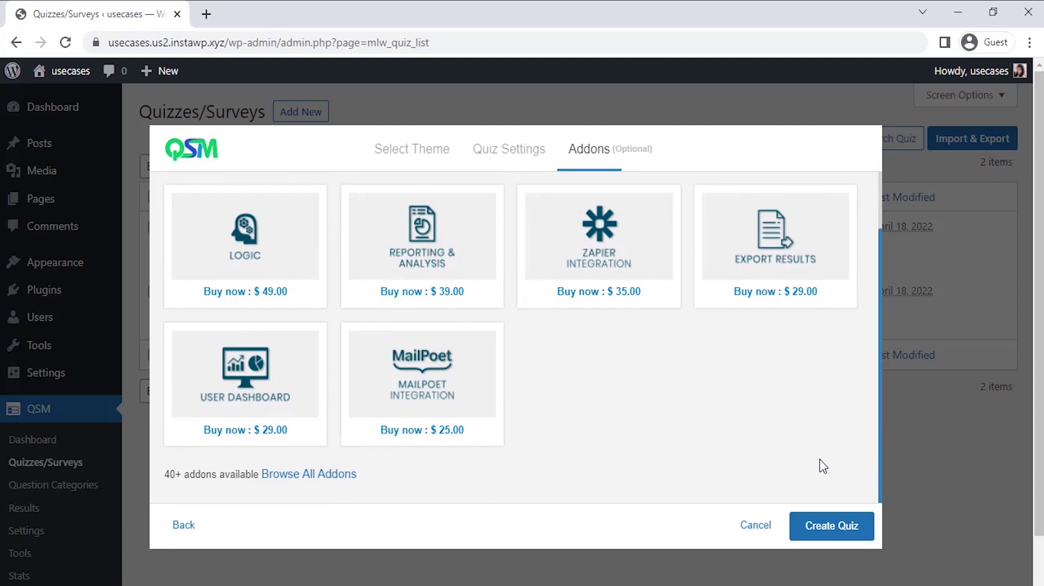
Create the Fun Picture Quiz with the configured settings.
left_click(830, 535)
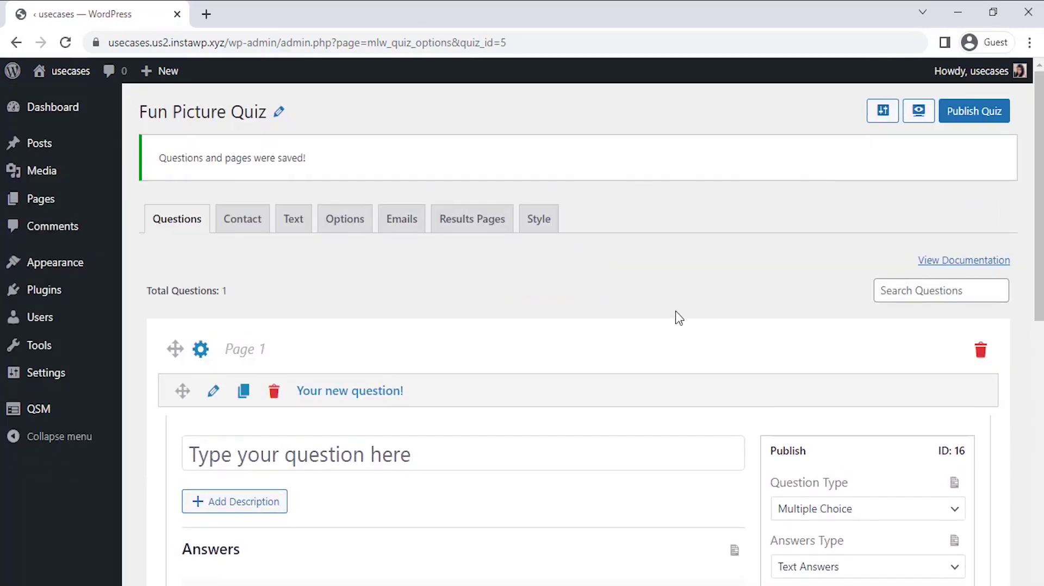
scroll(678, 318, "down", 1)
scroll(679, 318, "down", 2)
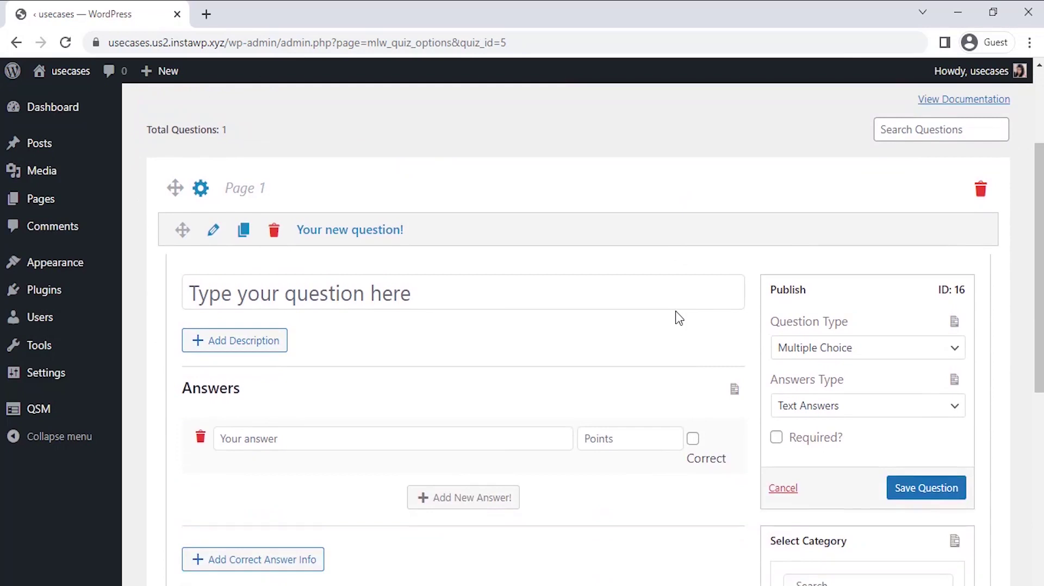
Title the first question 'Choose your first food!!' as Multiple Choice with Image Answers.
left_click(413, 292)
type("Choos")
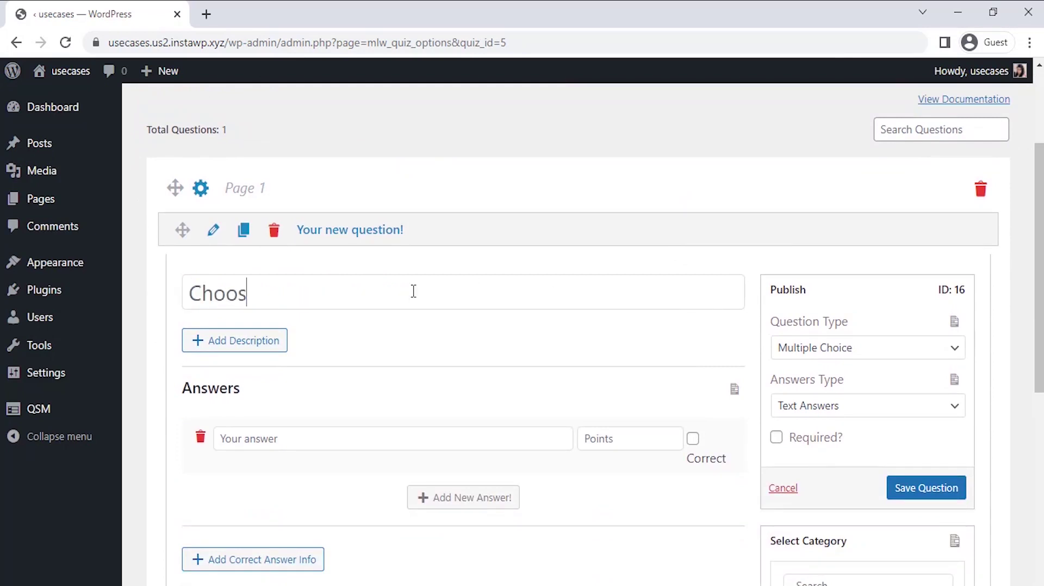
type("e your first food!!")
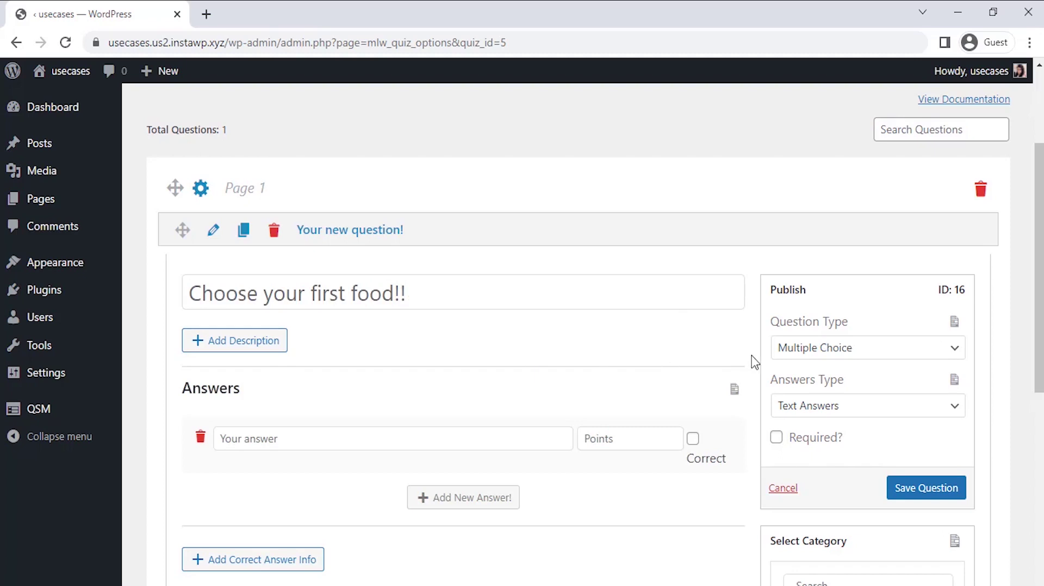
left_click(799, 359)
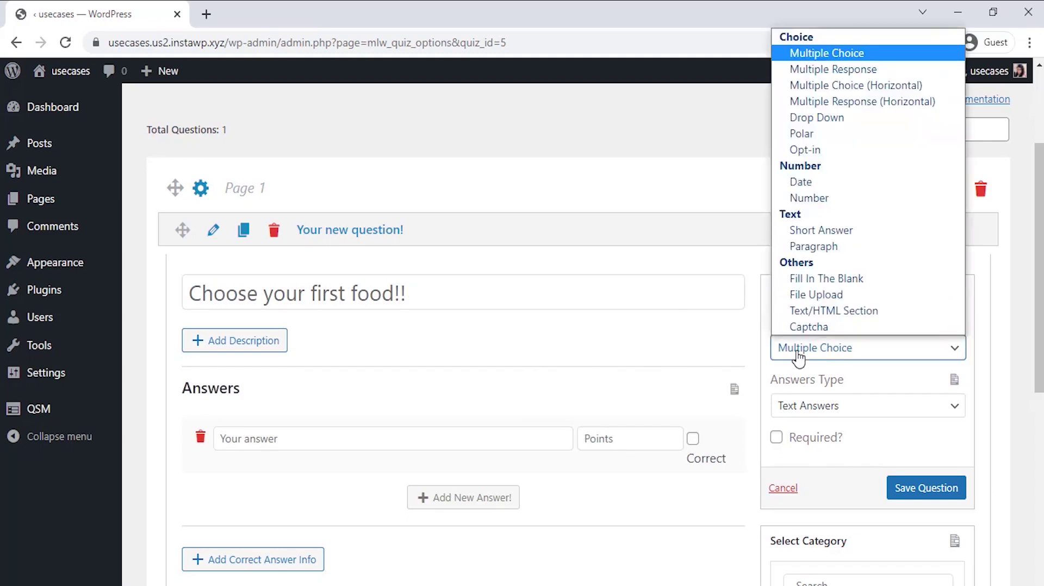
left_click(799, 356)
left_click(800, 407)
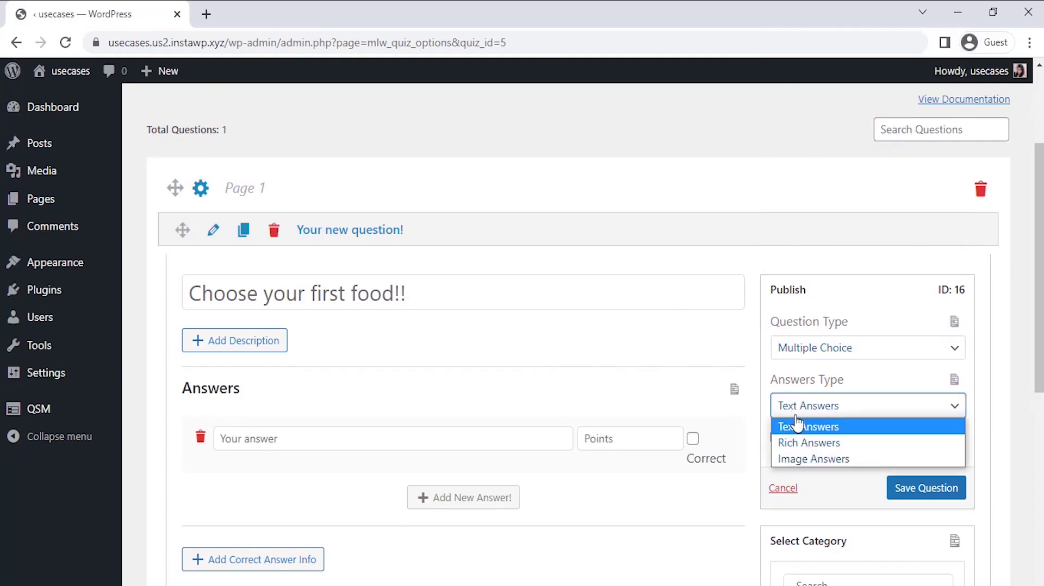
left_click(791, 459)
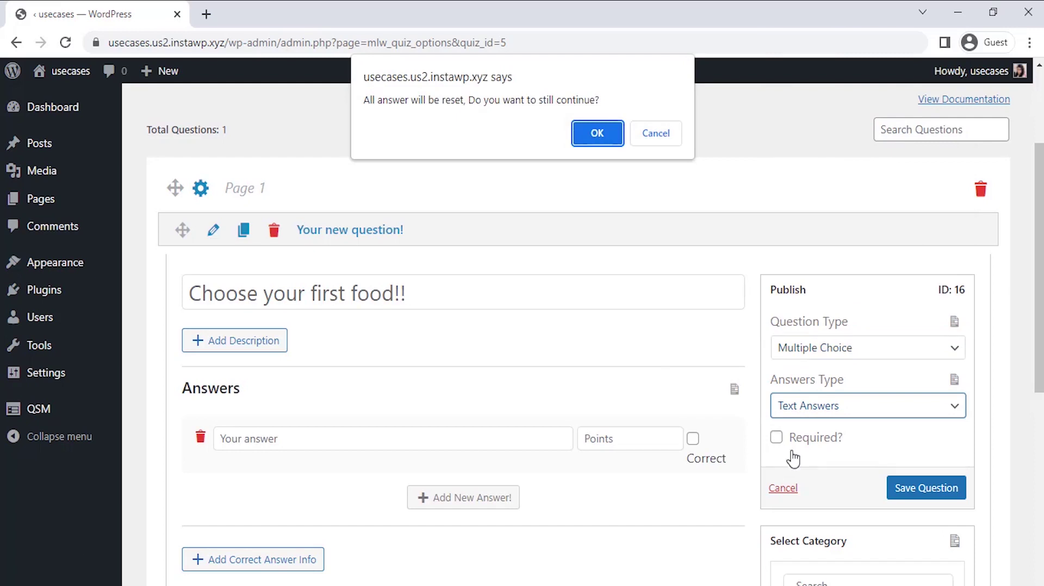
left_click(600, 130)
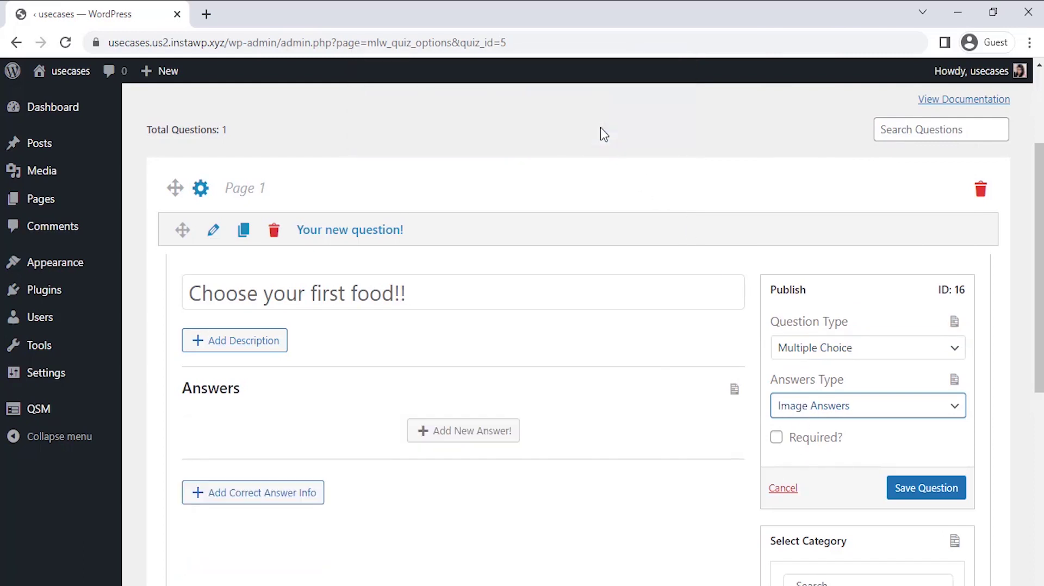
scroll(633, 332, "down", 3)
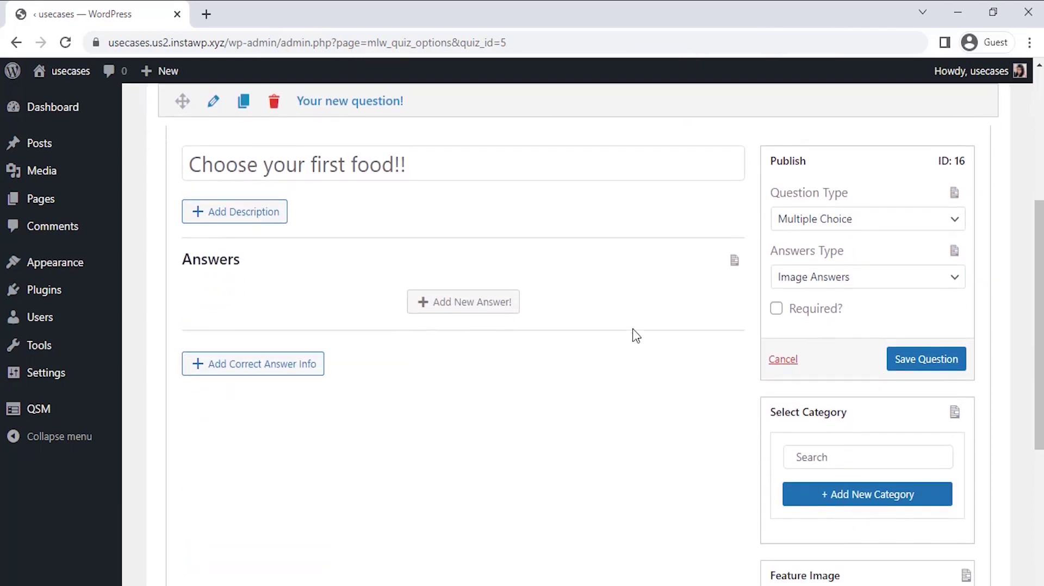
Add a banana oatmeal picture answer captioned 'Oatmeal'.
left_click(455, 303)
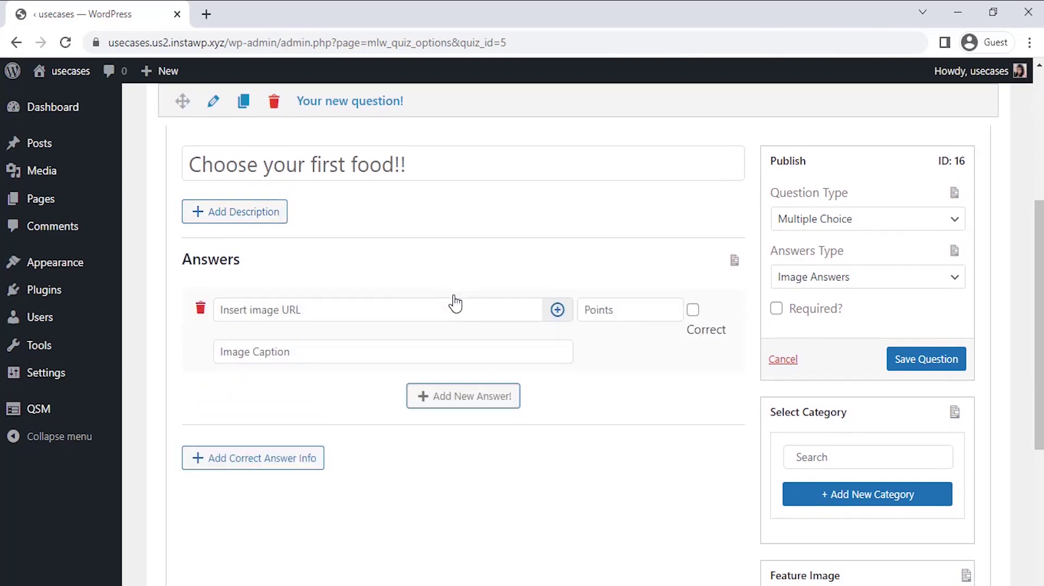
left_click(557, 311)
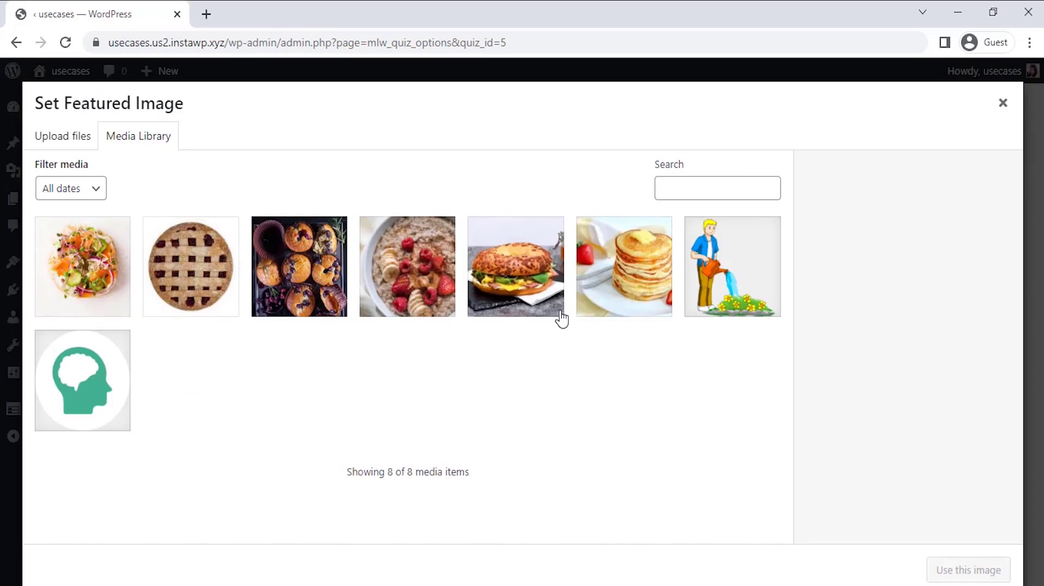
left_click(407, 274)
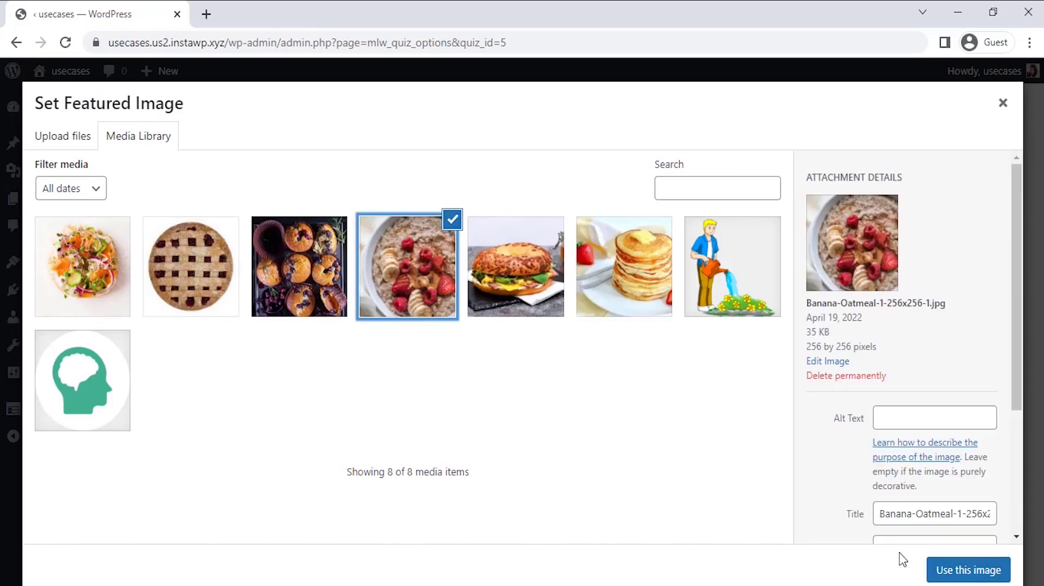
left_click(958, 571)
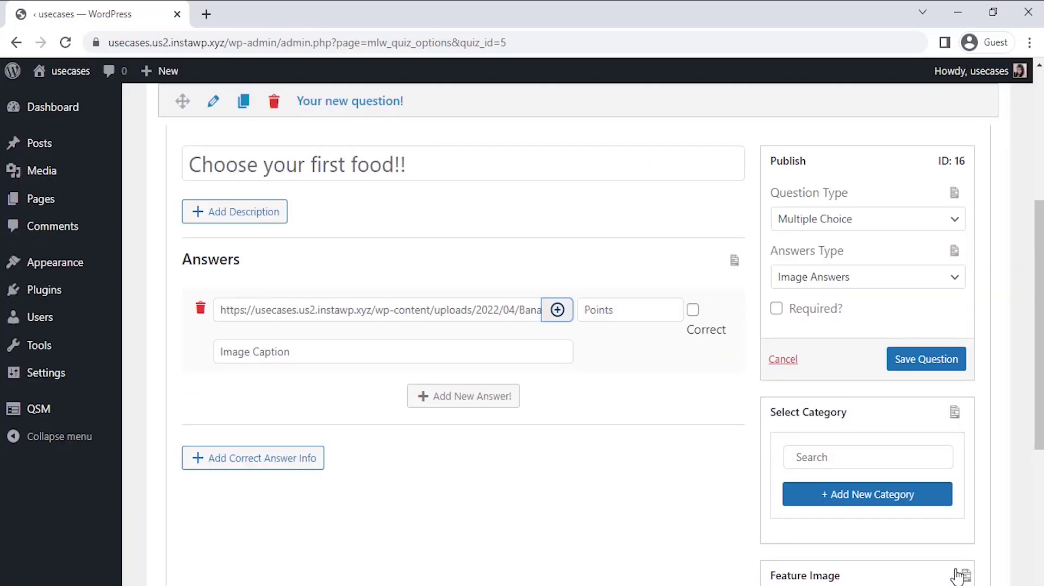
left_click(493, 351)
type("Oat")
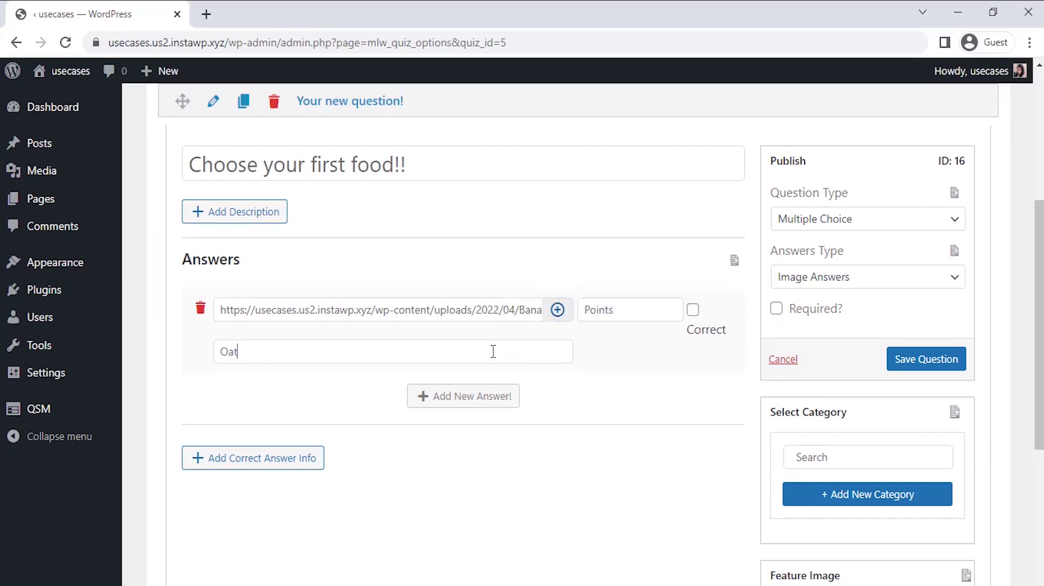
type("meal")
Add a second picture answer showing pancakes, captioned 'Pancakes'.
left_click(489, 396)
left_click(557, 395)
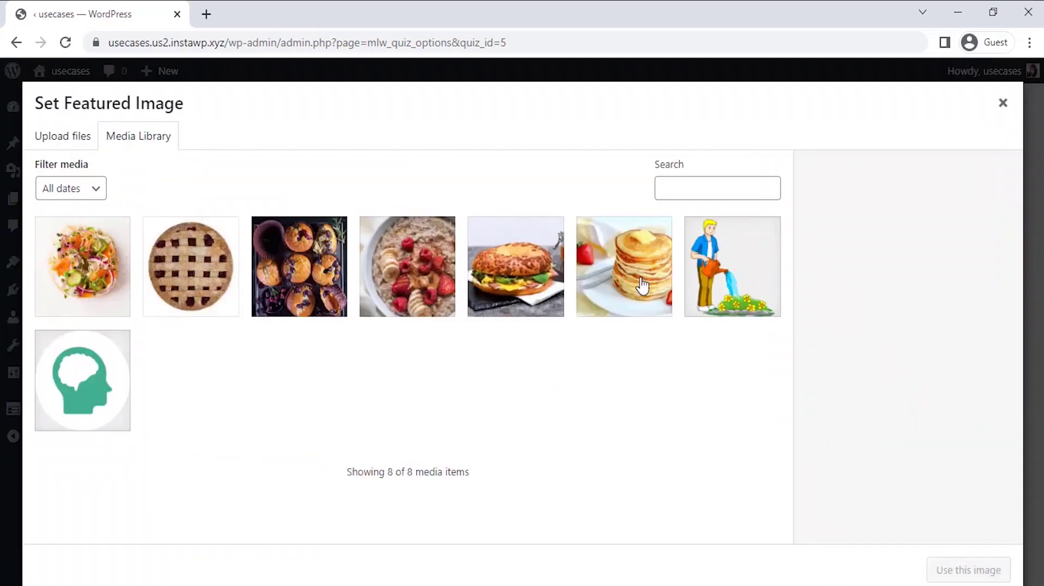
left_click(642, 285)
left_click(968, 570)
left_click(483, 438)
type("Pan")
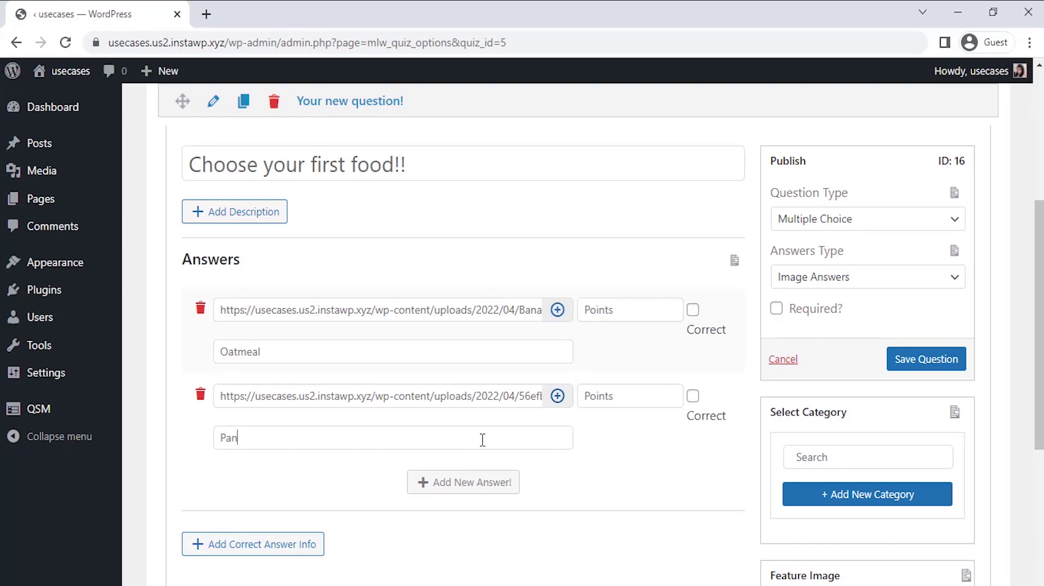
type("cakes")
Give Oatmeal 2 points and Pancakes 3, make the question required, and save it.
left_click(622, 313)
type("2")
left_click(626, 398)
type("3")
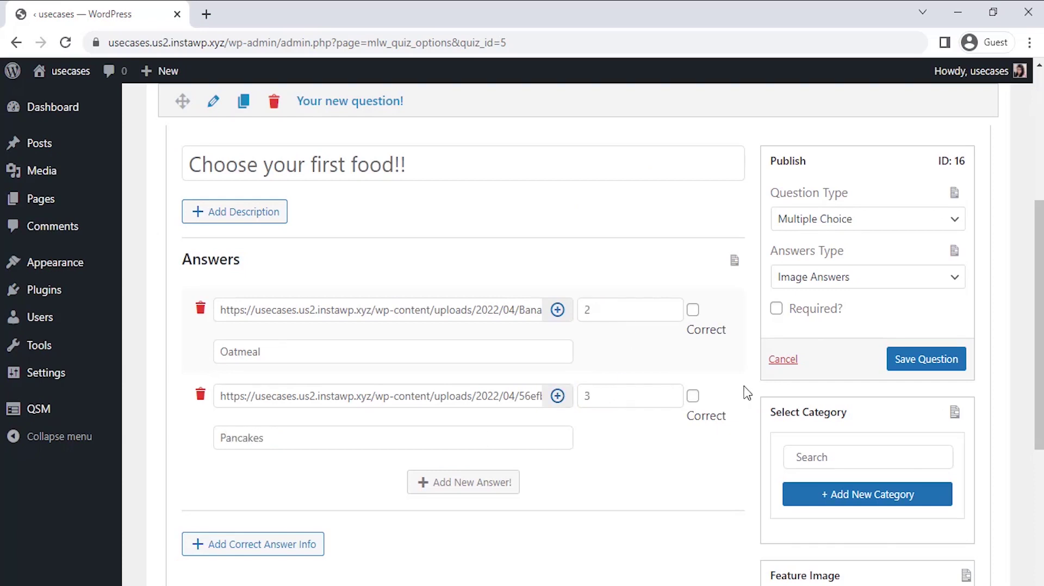
left_click(776, 311)
left_click(776, 310)
left_click(908, 363)
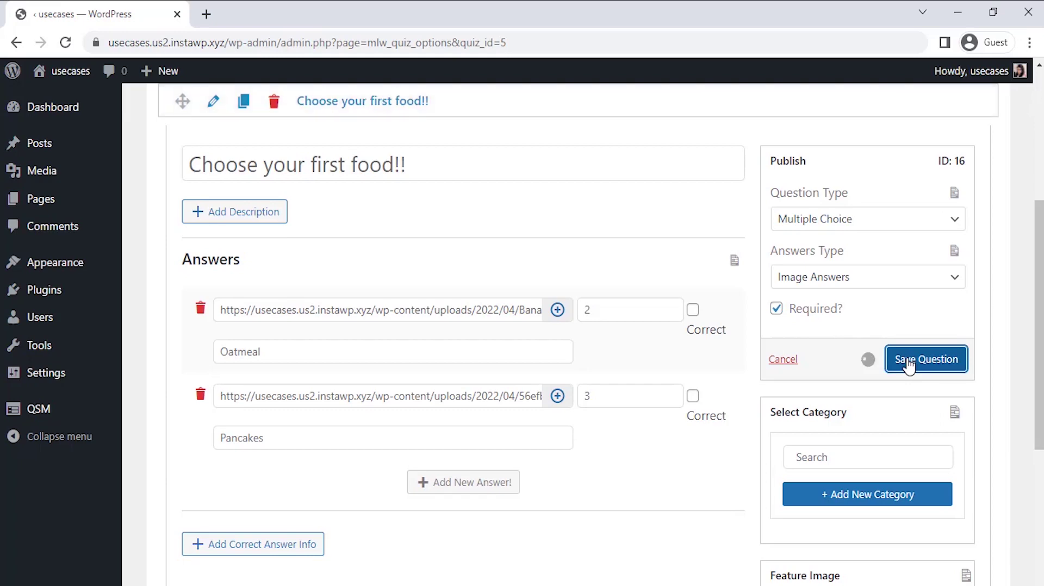
Add Page 2 with the question 'Which bagel looks the best for you?' using Image Answers.
scroll(650, 240, "down", 5)
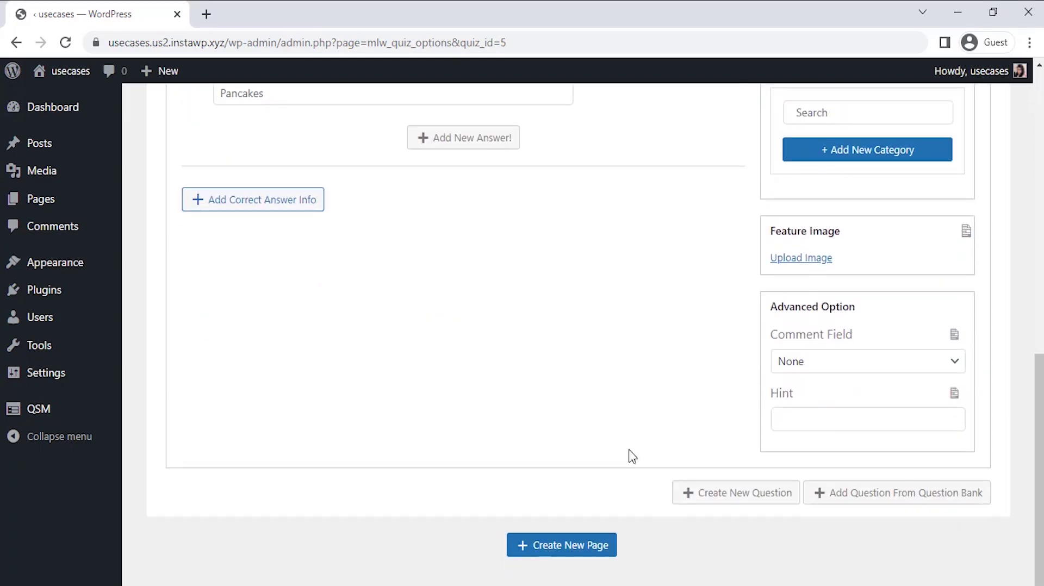
left_click(580, 546)
scroll(577, 516, "down", 2)
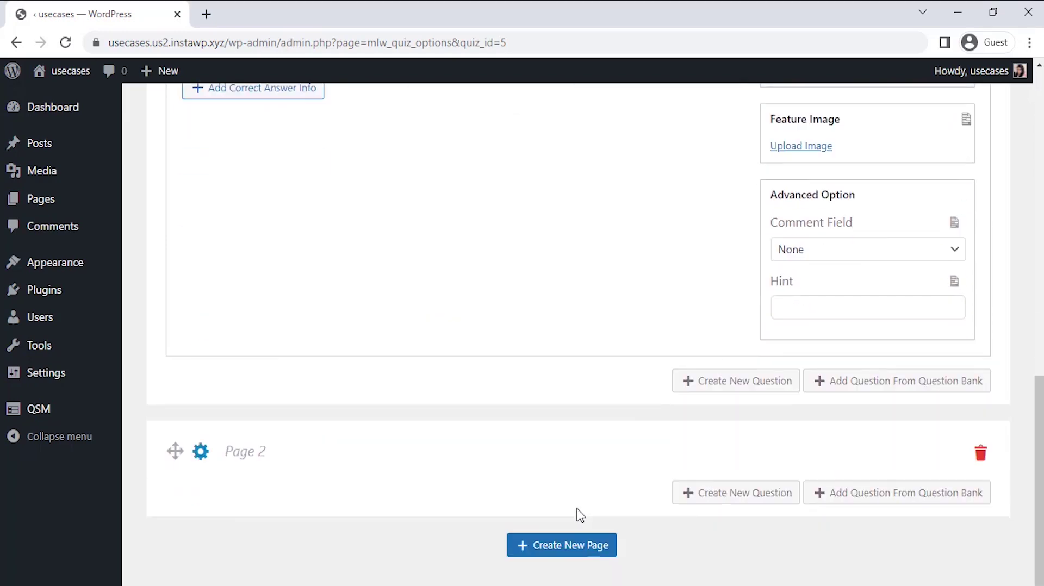
left_click(728, 496)
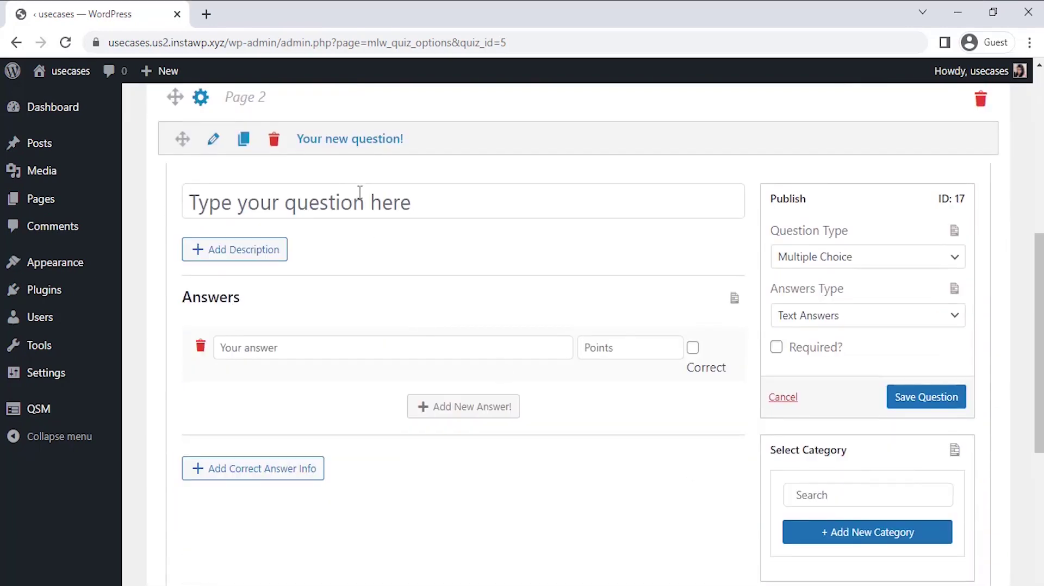
left_click(359, 192)
type("Which bagel")
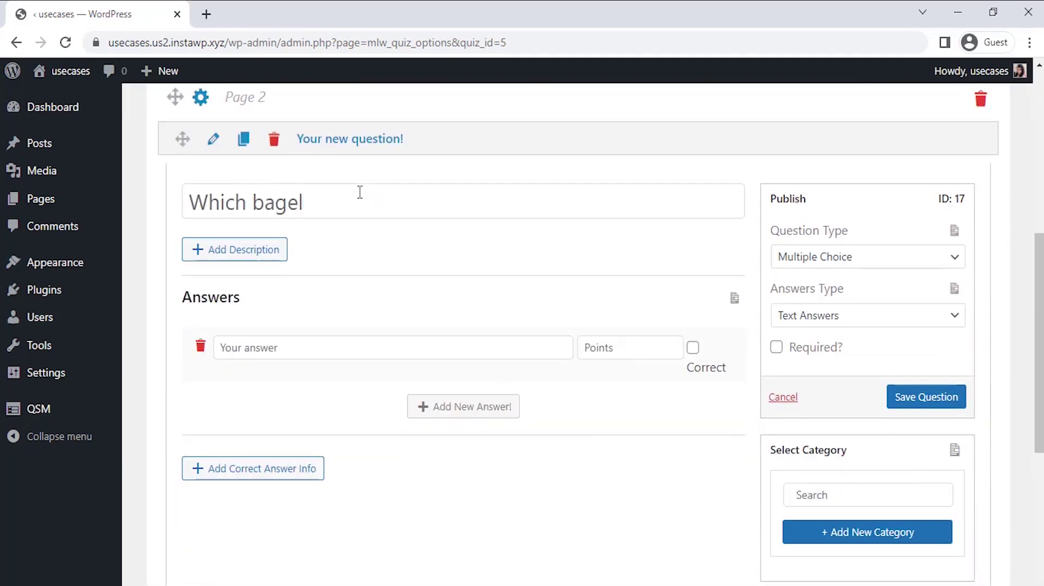
type(" looks the best for you")
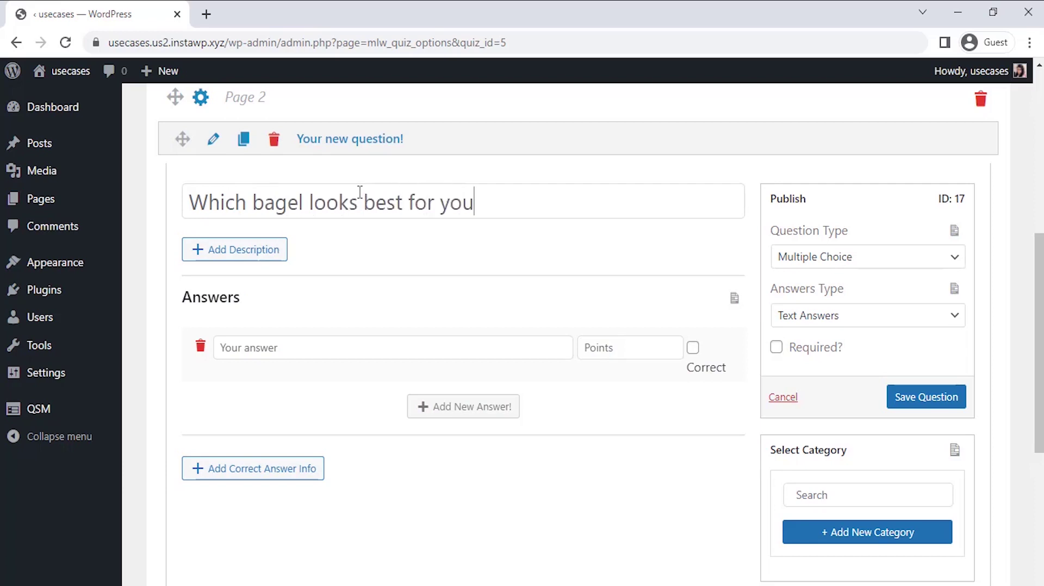
type("?")
left_click(359, 193)
type("the")
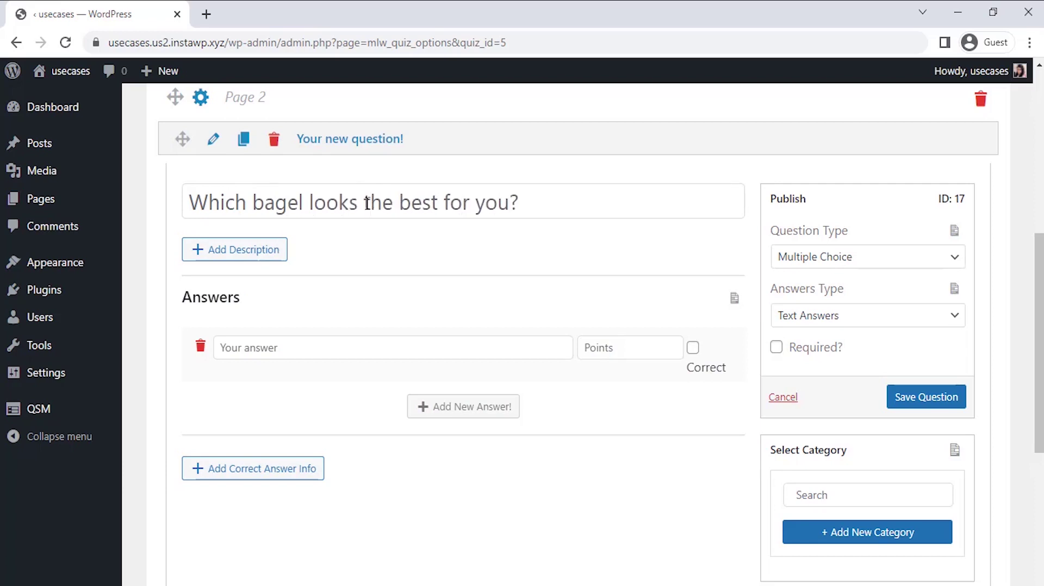
left_click(797, 320)
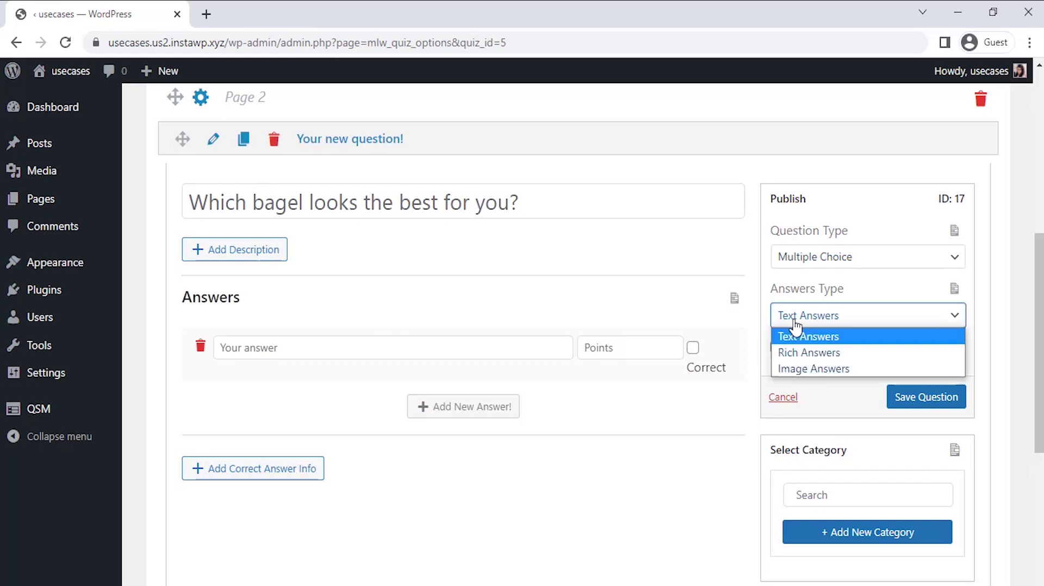
left_click(795, 368)
left_click(602, 134)
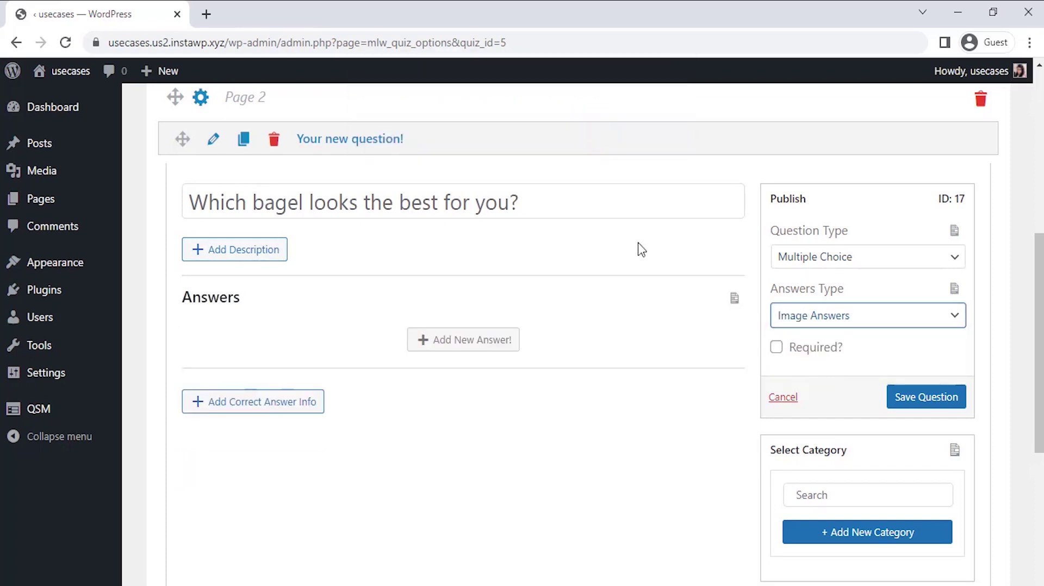
Add a bagel sandwich picture answer captioned 'Veggie bagel sandwich'.
scroll(640, 249, "down", 1)
scroll(641, 249, "down", 1)
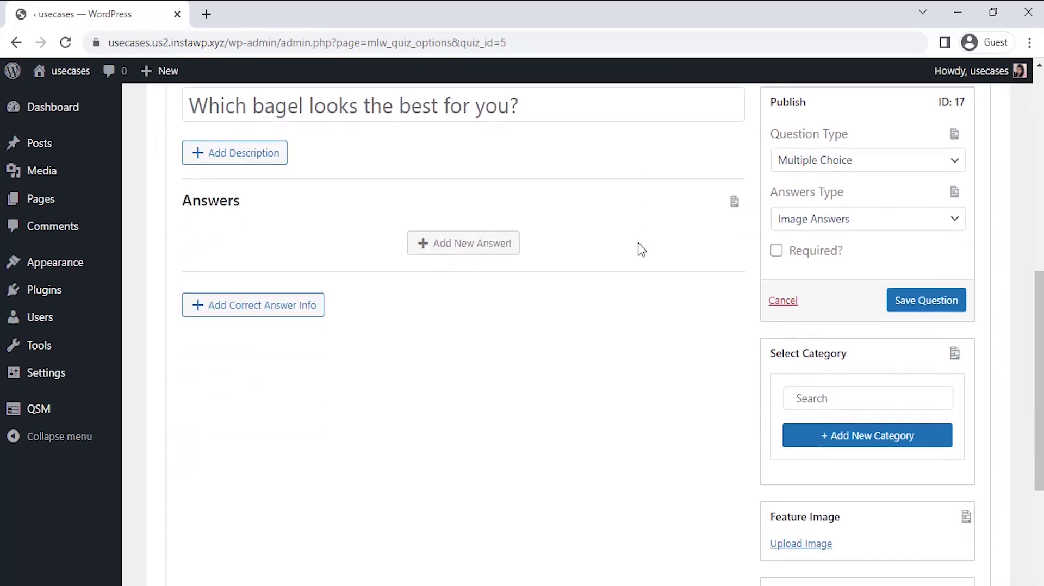
left_click(506, 250)
left_click(556, 255)
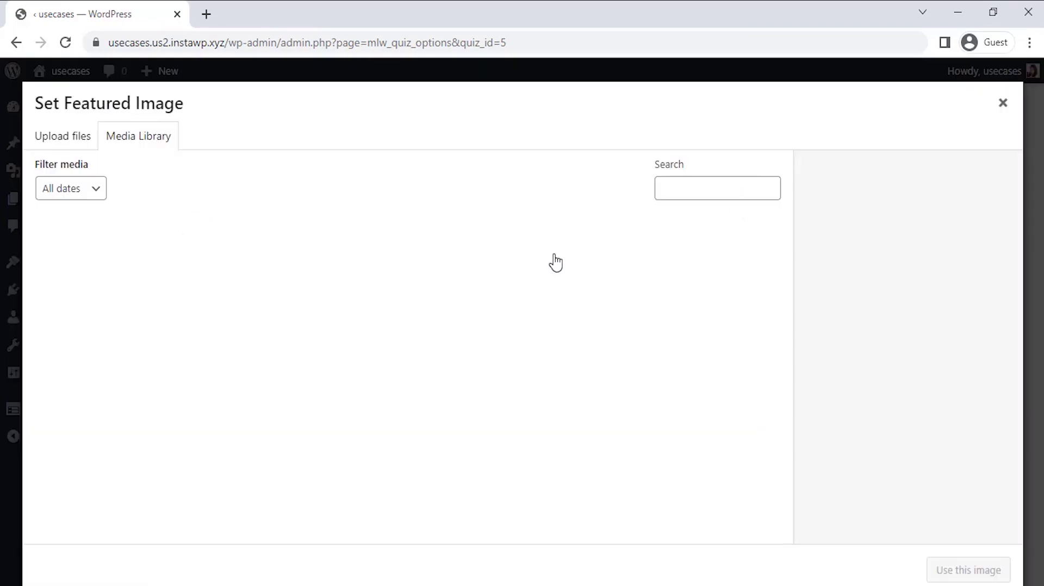
left_click(541, 258)
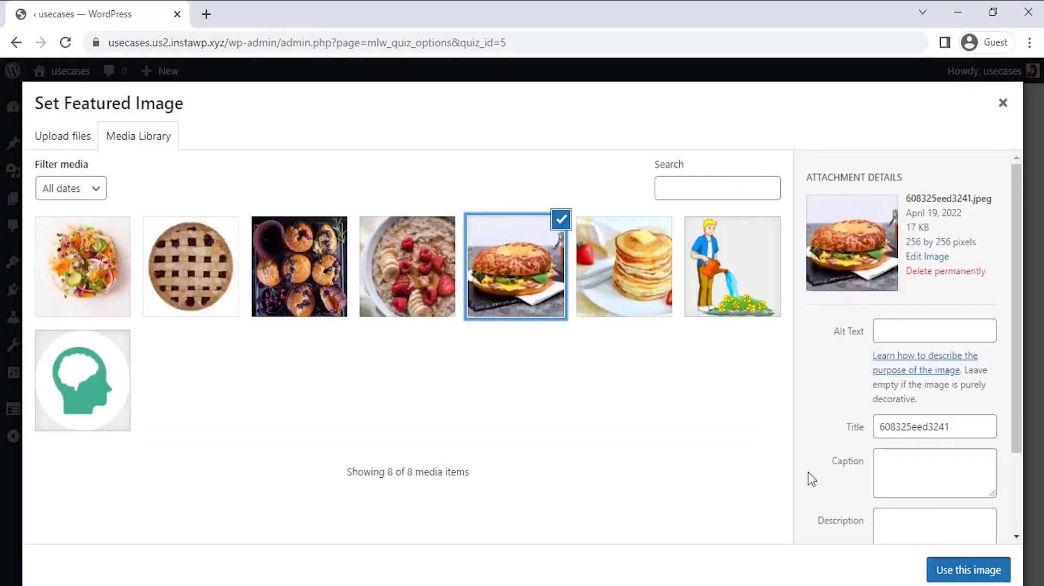
left_click(946, 568)
left_click(371, 291)
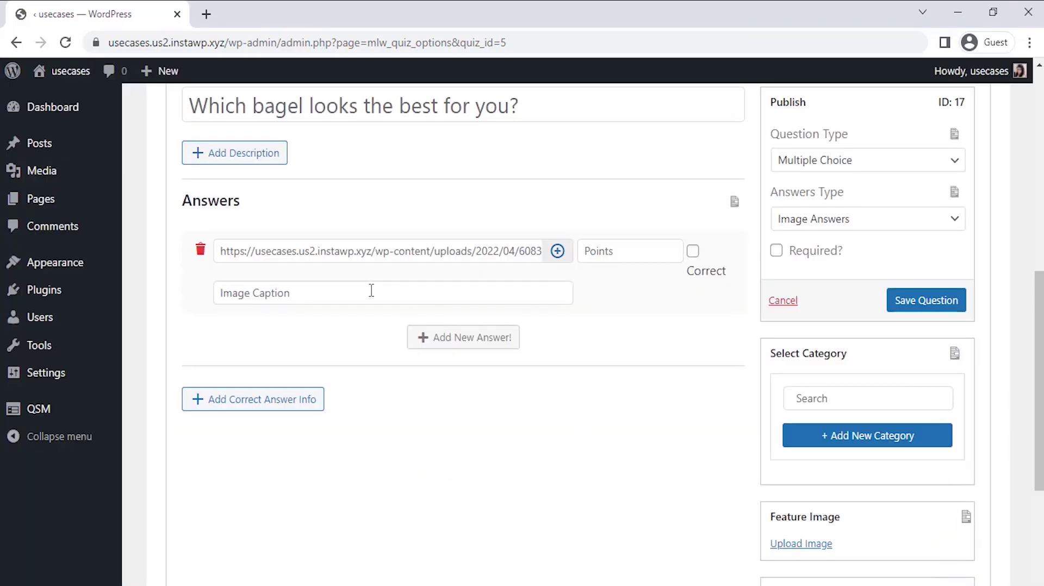
type("Veggie b")
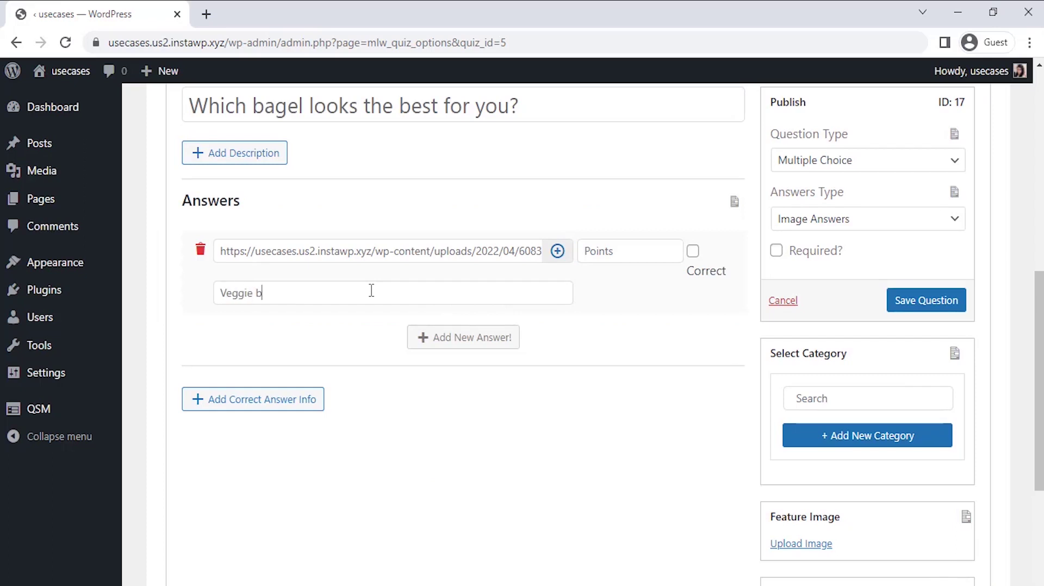
type("agel sandwich")
Add a 'Lox bagel' picture answer, give Veggie bagel 3 points, require and save the question.
left_click(463, 337)
left_click(557, 338)
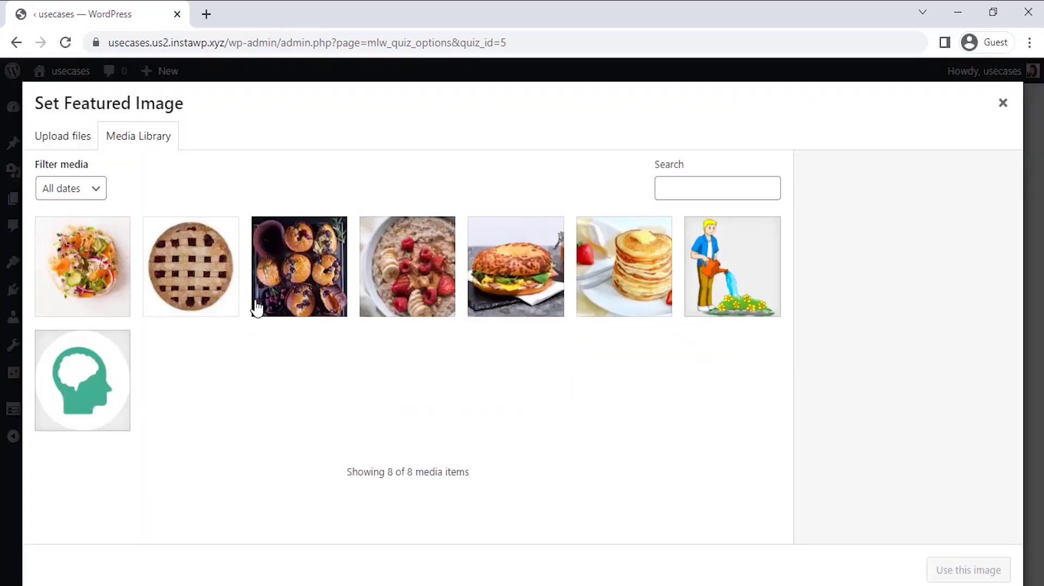
left_click(951, 569)
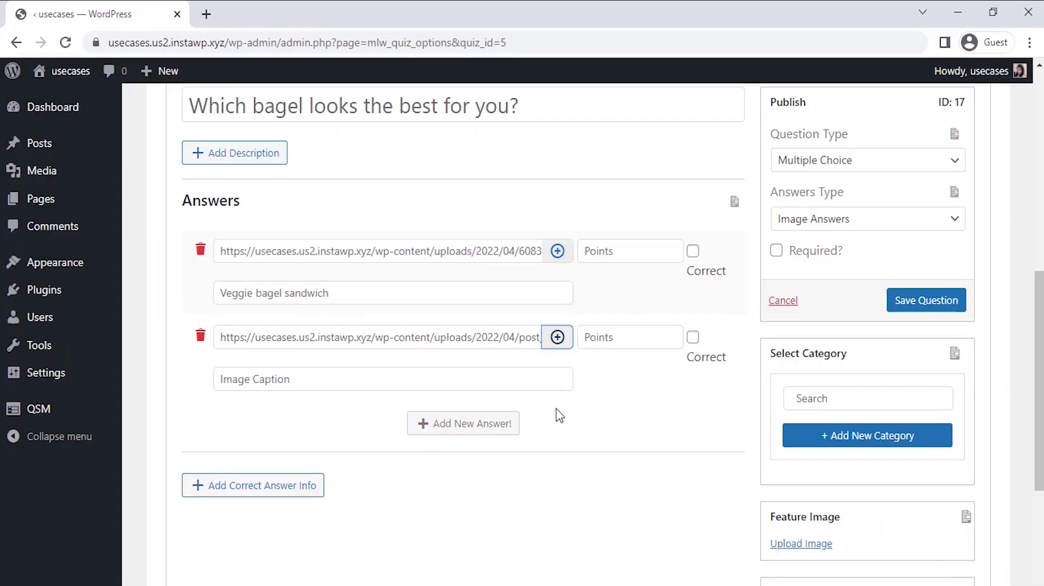
left_click(411, 378)
type("Lox bagel")
left_click(603, 256)
type("3")
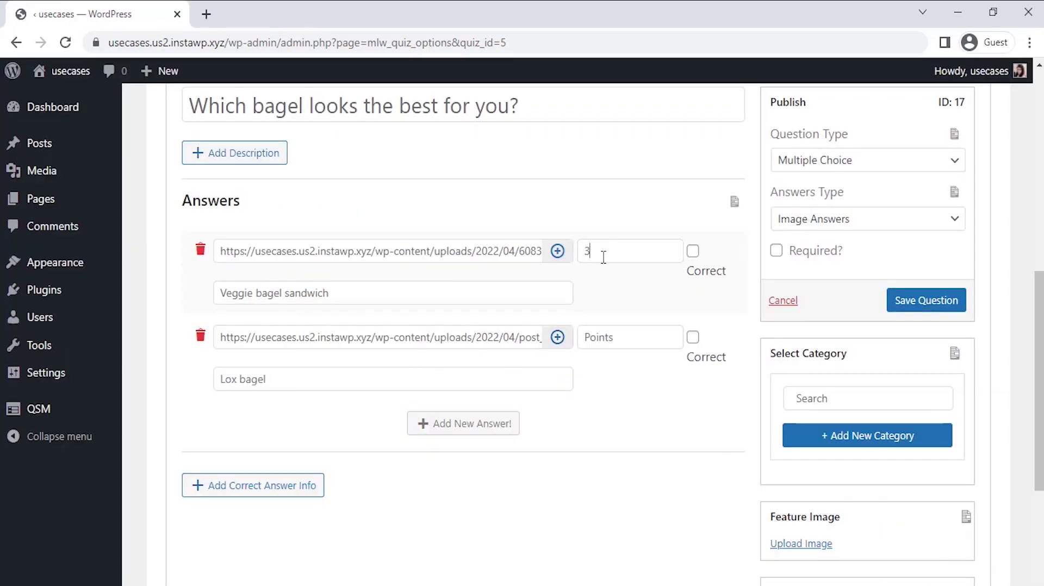
left_click(776, 250)
left_click(912, 302)
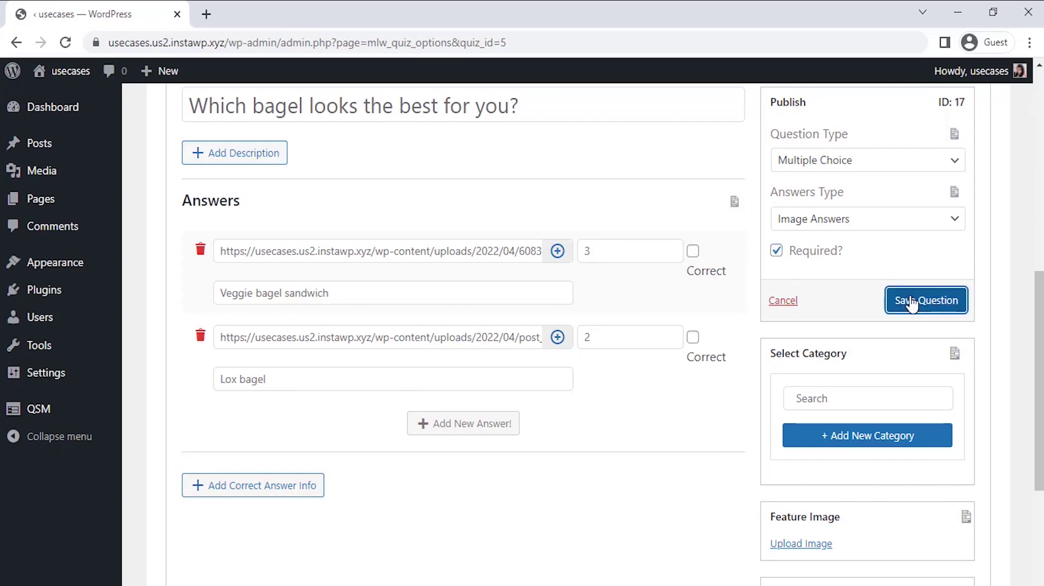
Add Page 3 with the question 'And lastly, how about sweet treat?'.
scroll(678, 179, "down", 5)
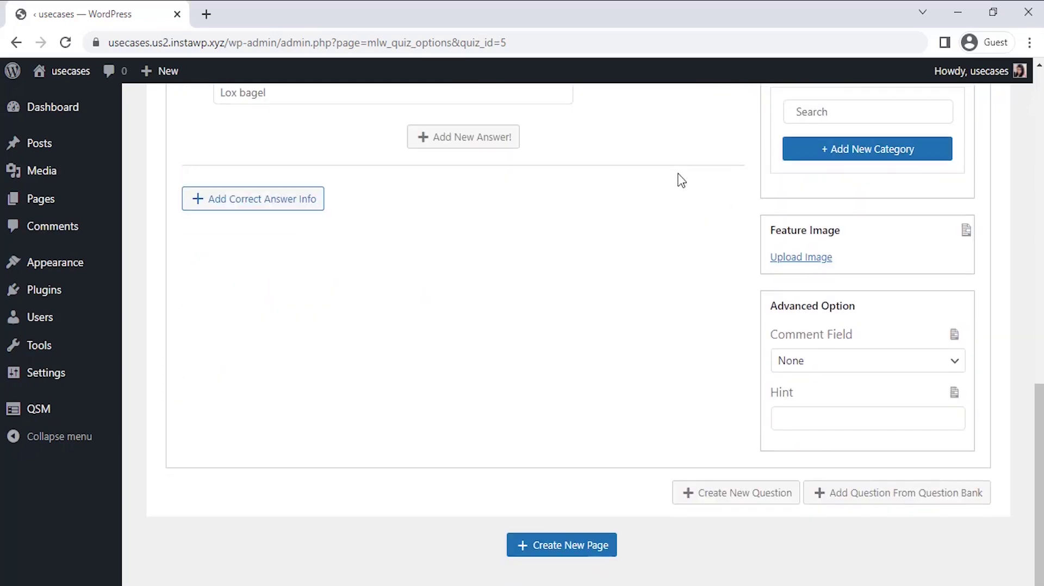
left_click(582, 545)
left_click(373, 201)
type("And lastly, how about sweet treat?")
Add scored Pie and Muffins picture answers, make the question required, and save it.
left_click(863, 315)
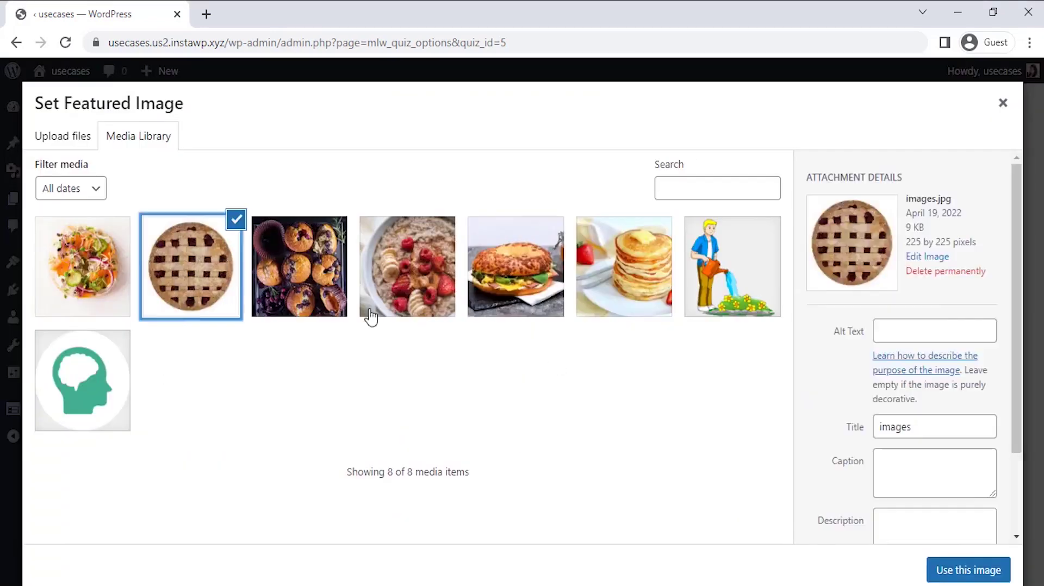
left_click(967, 569)
type("Pie")
left_click(558, 434)
type("Muffins32")
left_click(776, 348)
left_click(926, 397)
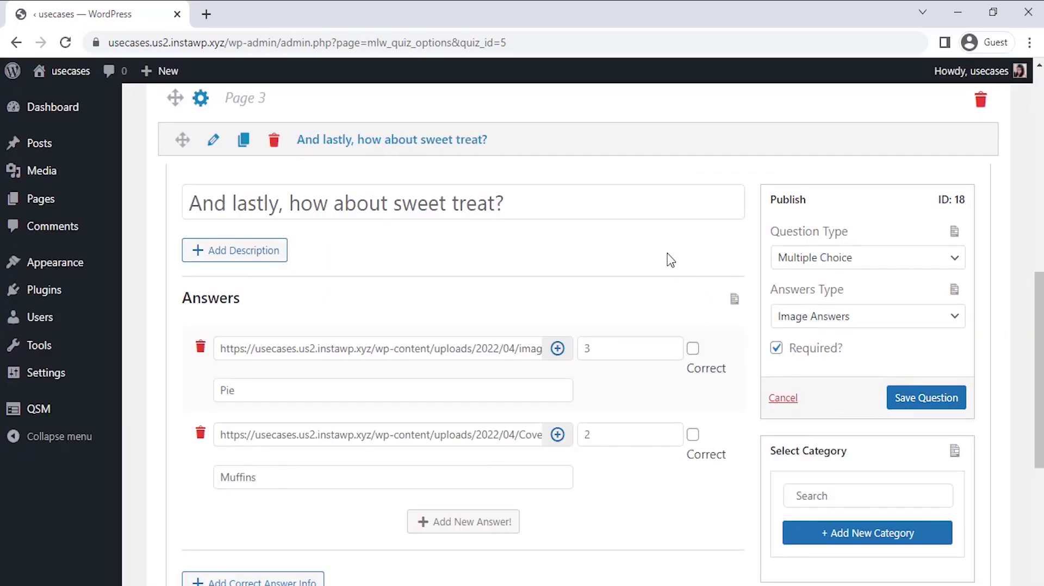
scroll(670, 260, "up", 8)
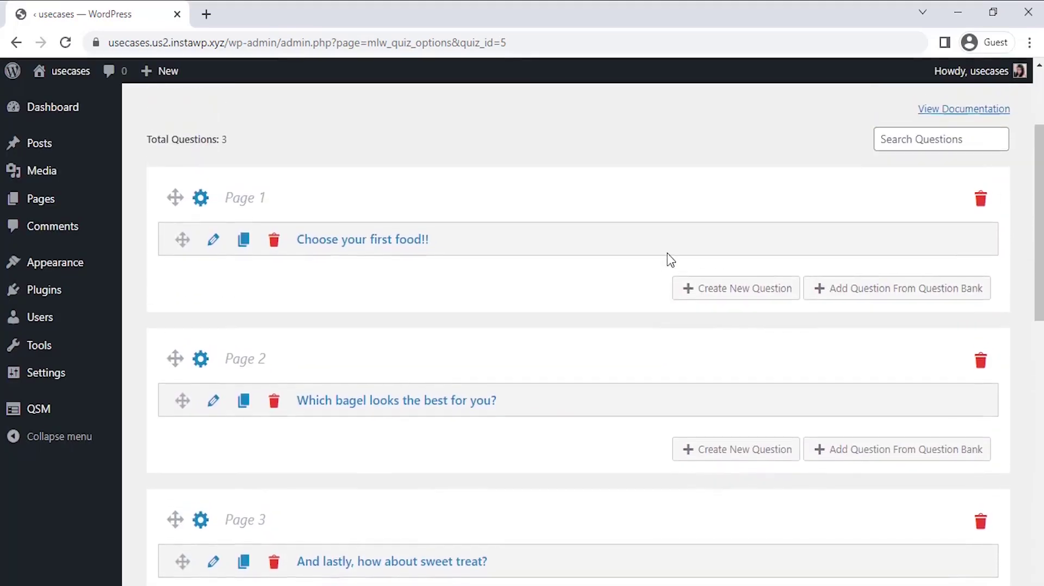
scroll(671, 260, "up", 3)
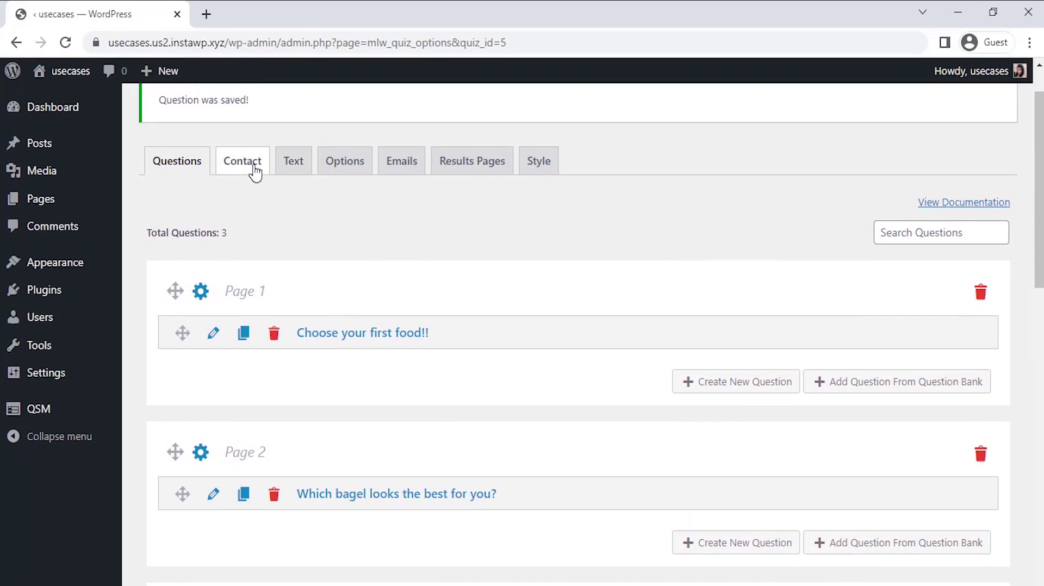
Add a required Small Open Answer contact field labelled Name, used for Name, and save.
left_click(254, 169)
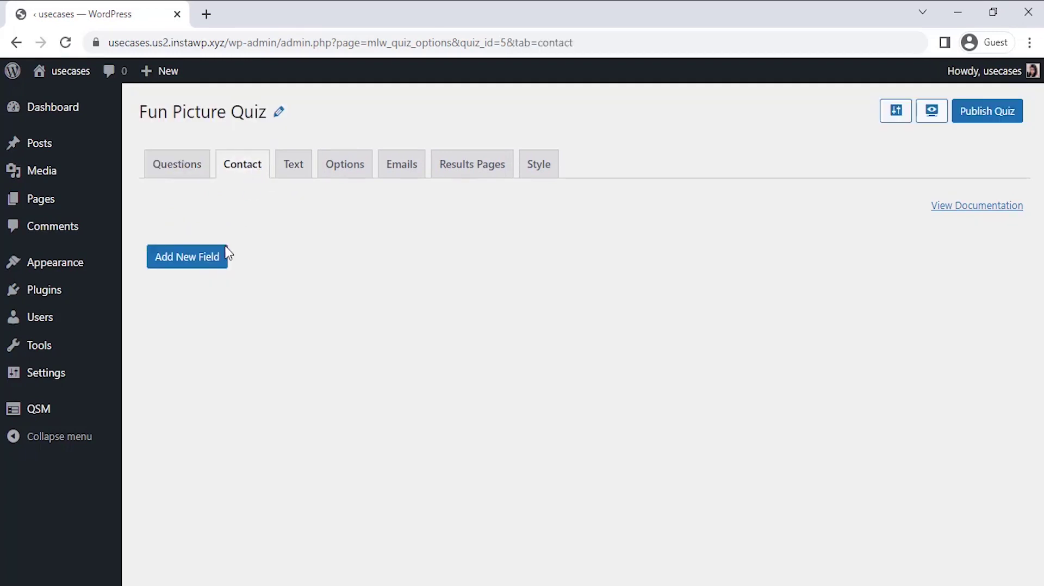
left_click(209, 263)
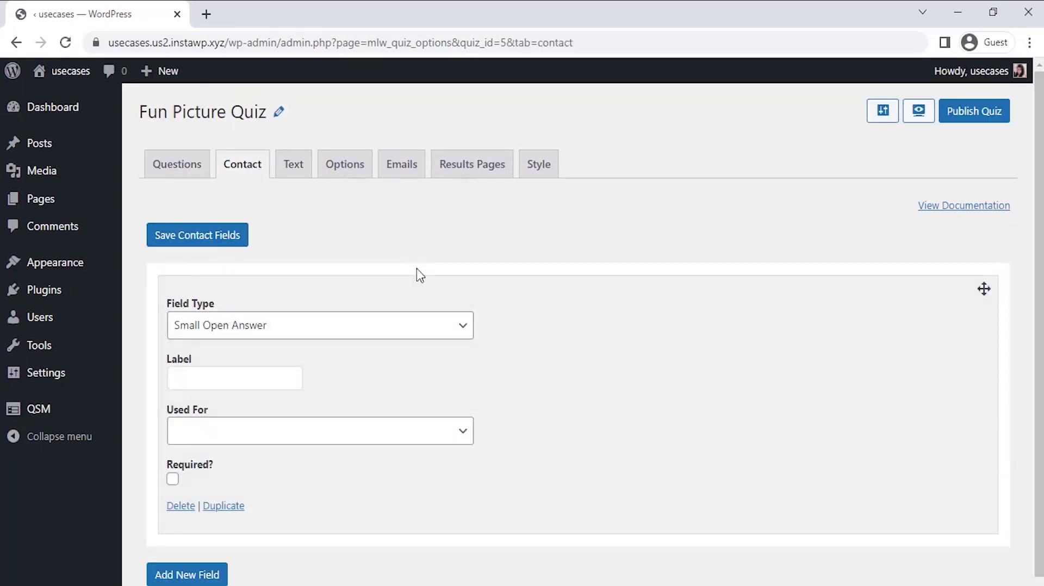
scroll(419, 275, "down", 1)
left_click(443, 303)
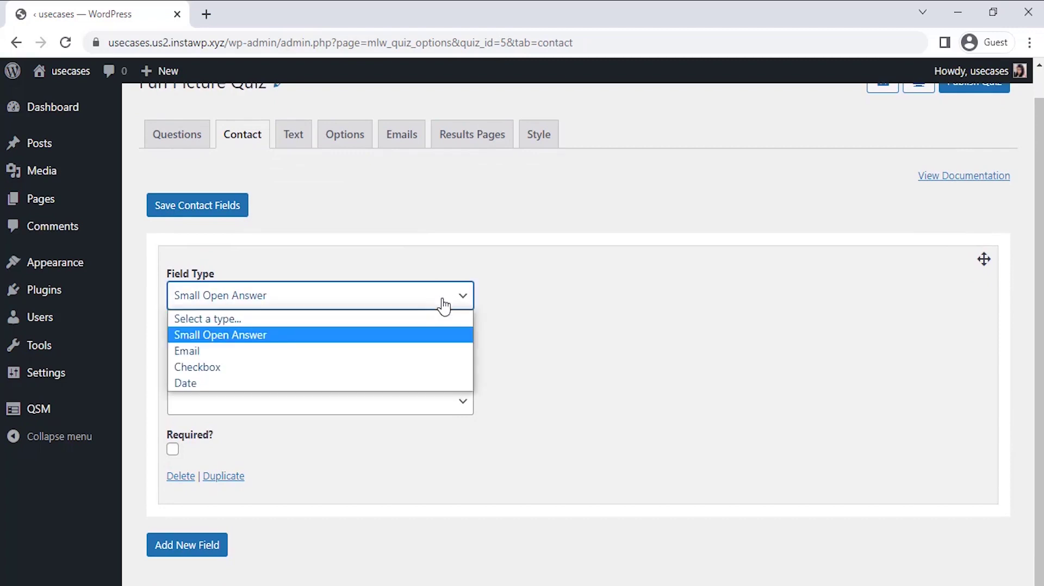
left_click(443, 336)
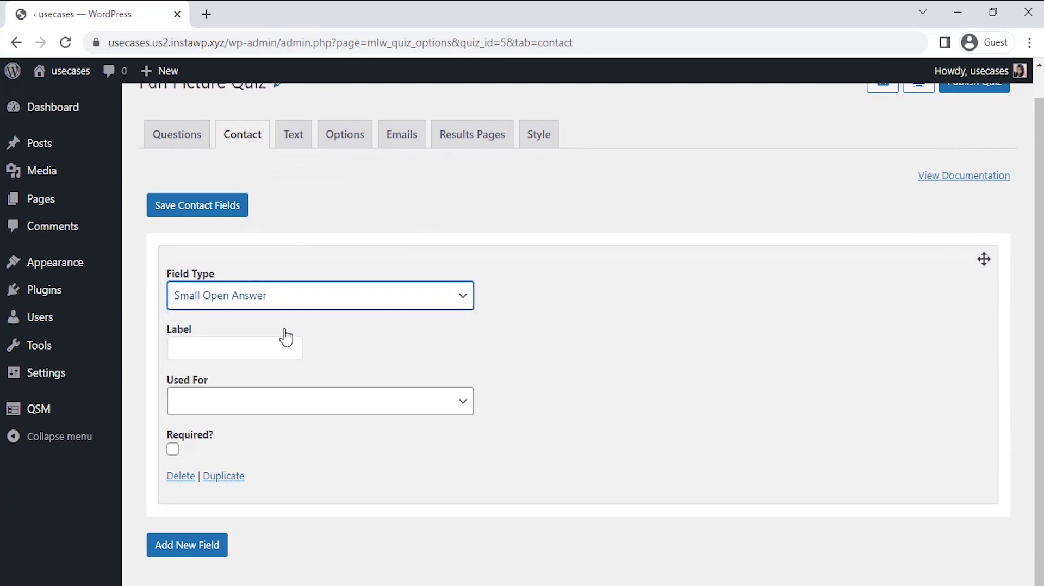
left_click(256, 349)
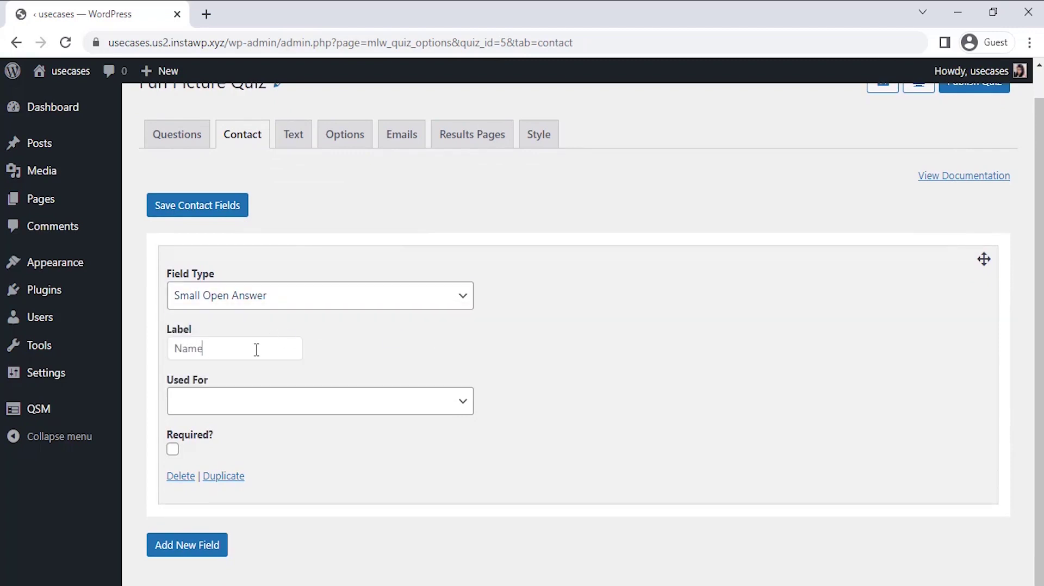
left_click(274, 411)
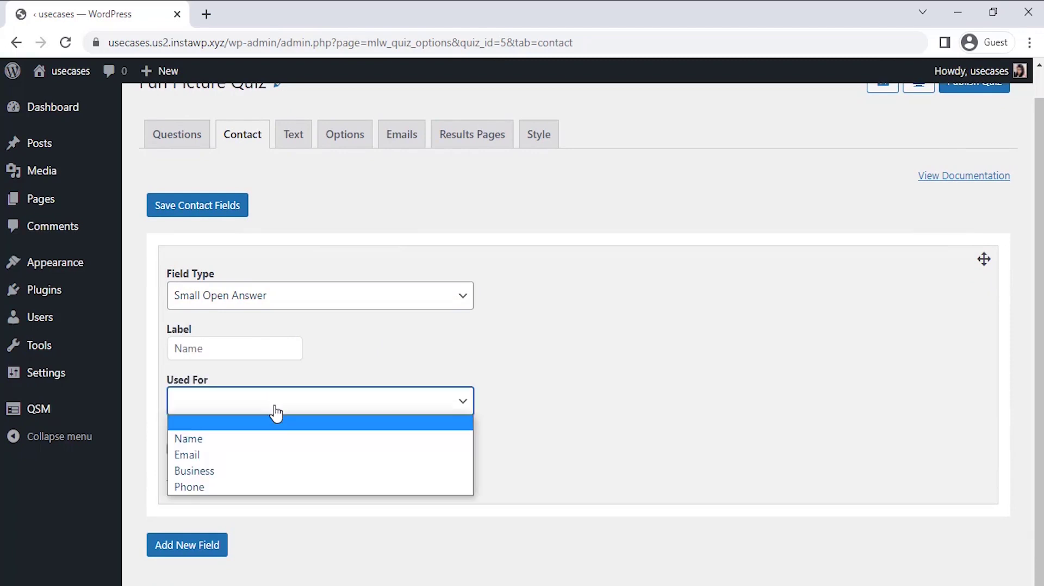
left_click(275, 440)
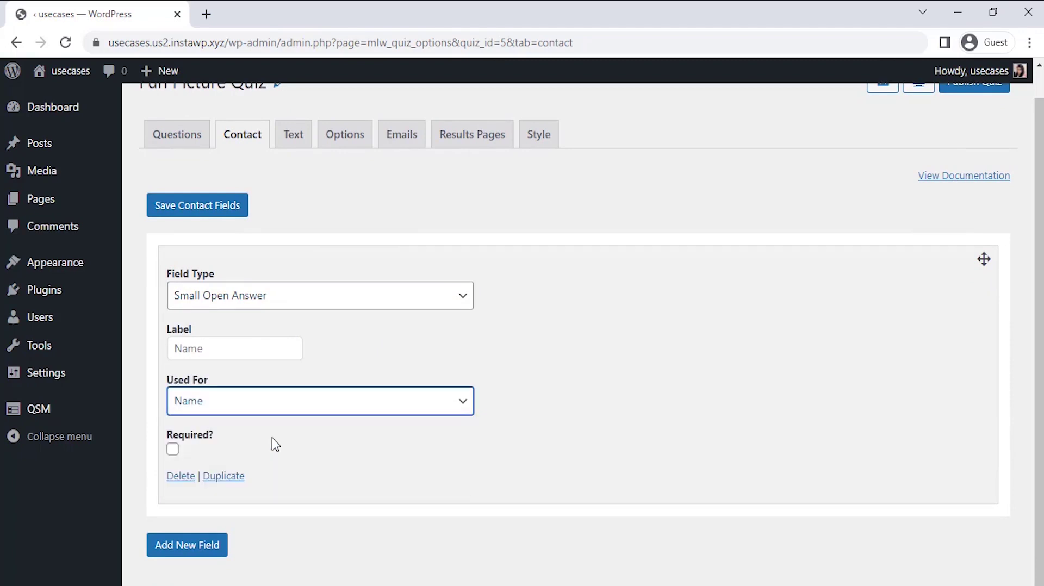
left_click(173, 451)
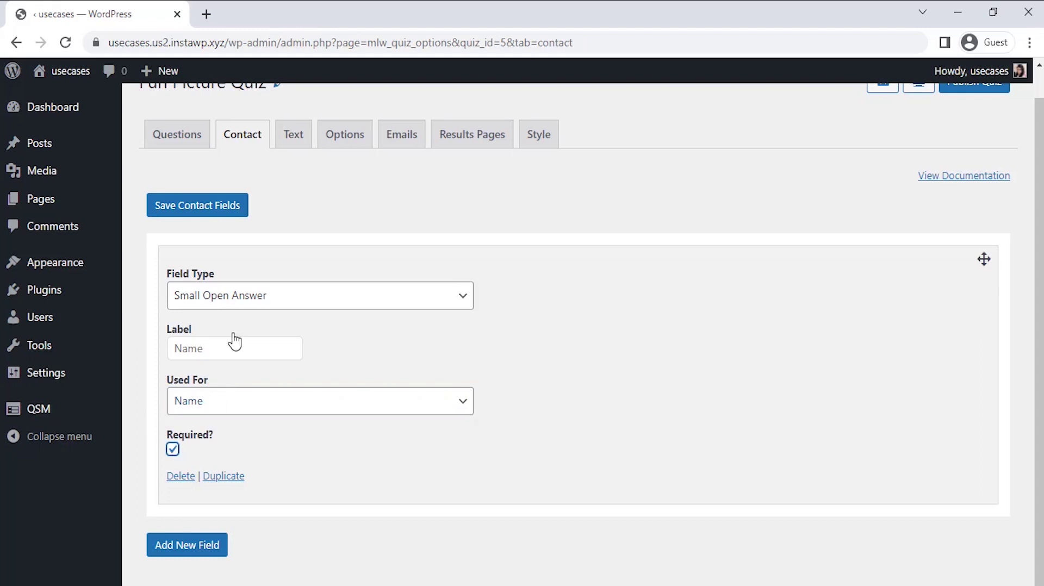
left_click(222, 213)
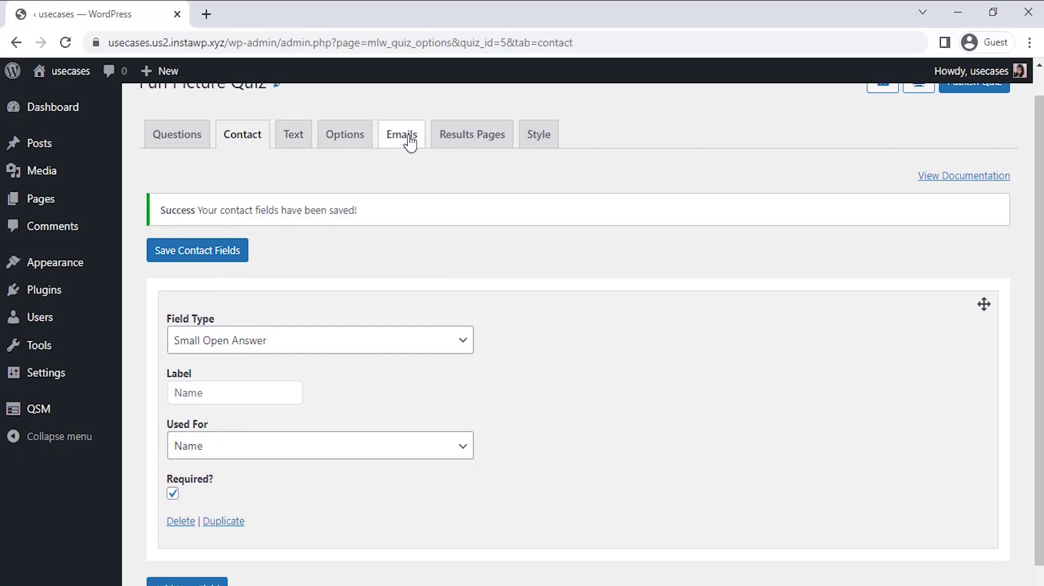
left_click(459, 142)
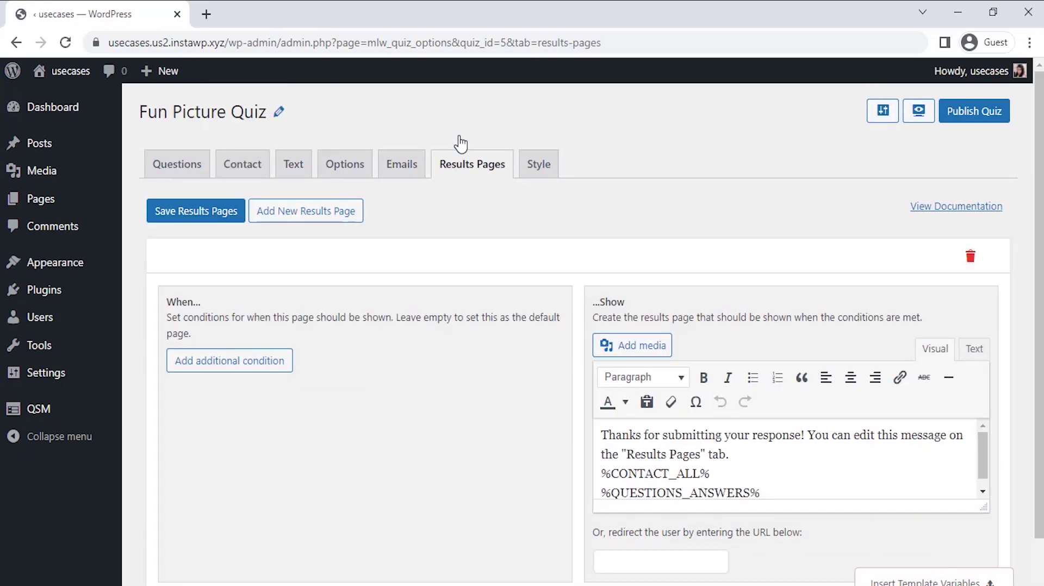
Add a results condition: Quiz, Total points earned, is less than or equal to 7.
scroll(513, 217, "down", 1)
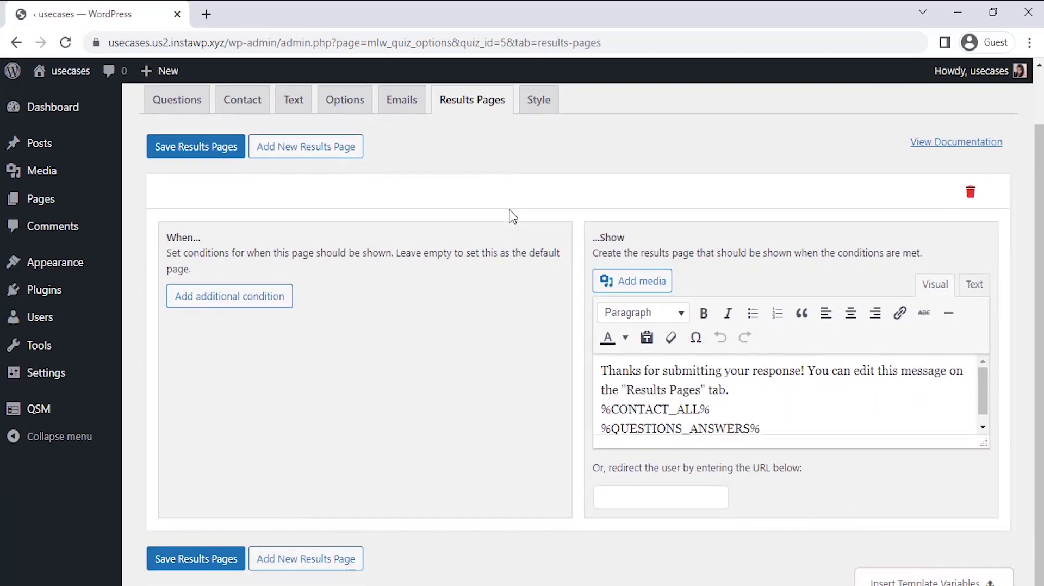
left_click(246, 299)
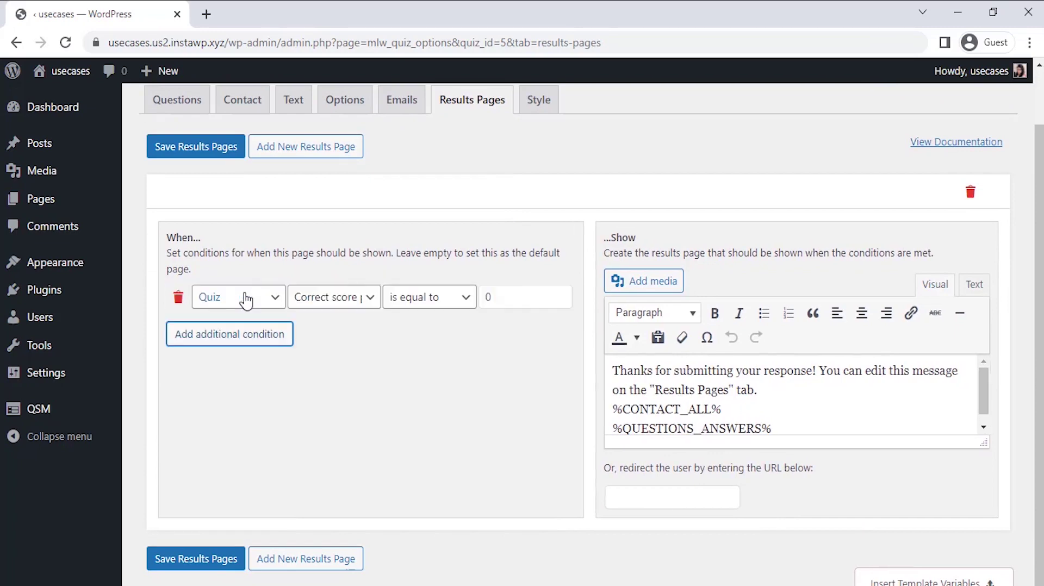
left_click(274, 303)
left_click(274, 315)
left_click(336, 298)
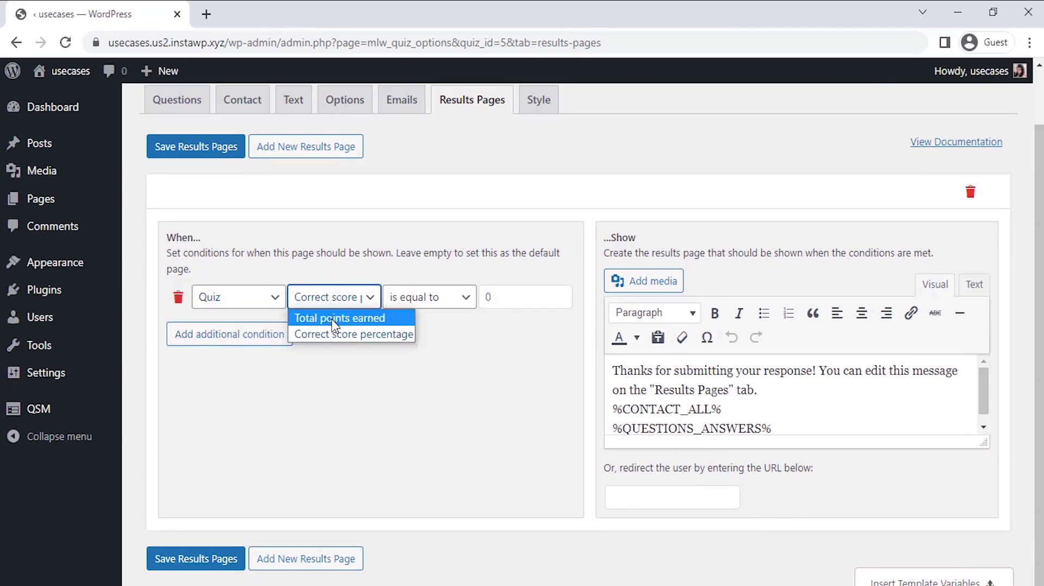
left_click(336, 319)
left_click(415, 303)
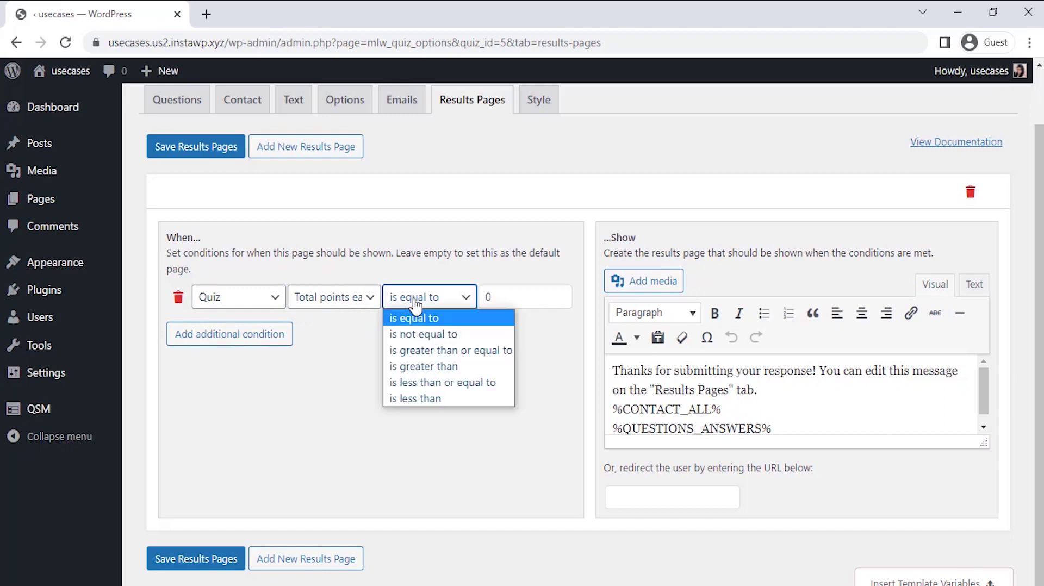
left_click(420, 382)
left_click(511, 294)
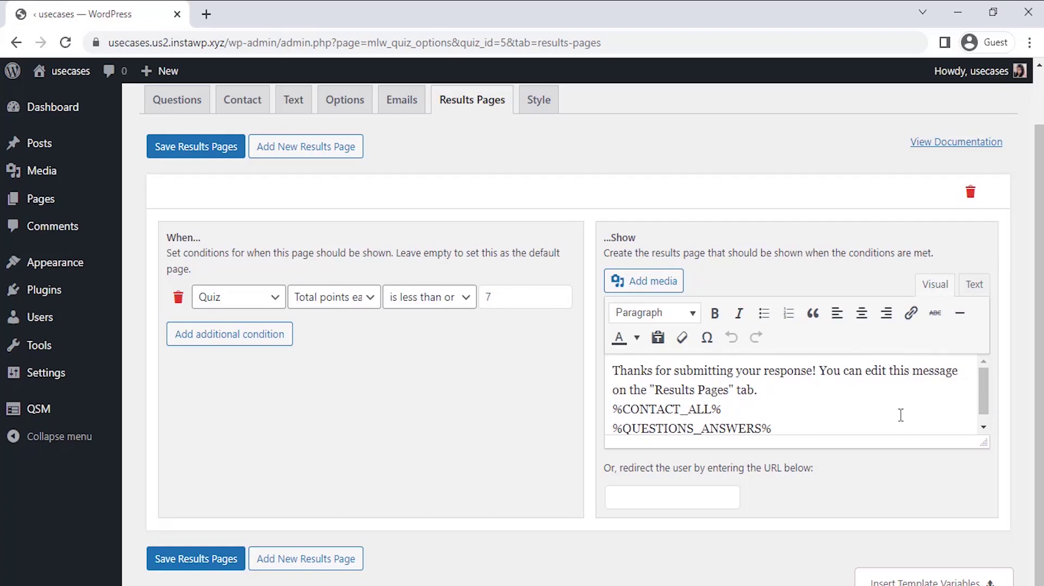
Change the greeting to 'Thanks %USER_NAME% for taking this quiz'.
left_click(921, 576)
left_click(543, 311)
left_click(865, 544)
left_click(653, 371)
type("%USER_NAME%")
key("BackSpace")
mouse_move(788, 372)
left_mouse_down()
mouse_move(914, 371)
mouse_move(900, 389)
left_mouse_up()
key("BackSpace")
key("BackSpace")
type("taking this quiz")
Add lines 'Based on your choices,', 'You've gotta be a Gemini, Libra or Cancer.' and a friendly-personality sentence.
key("Return")
key("Return")
type("Base")
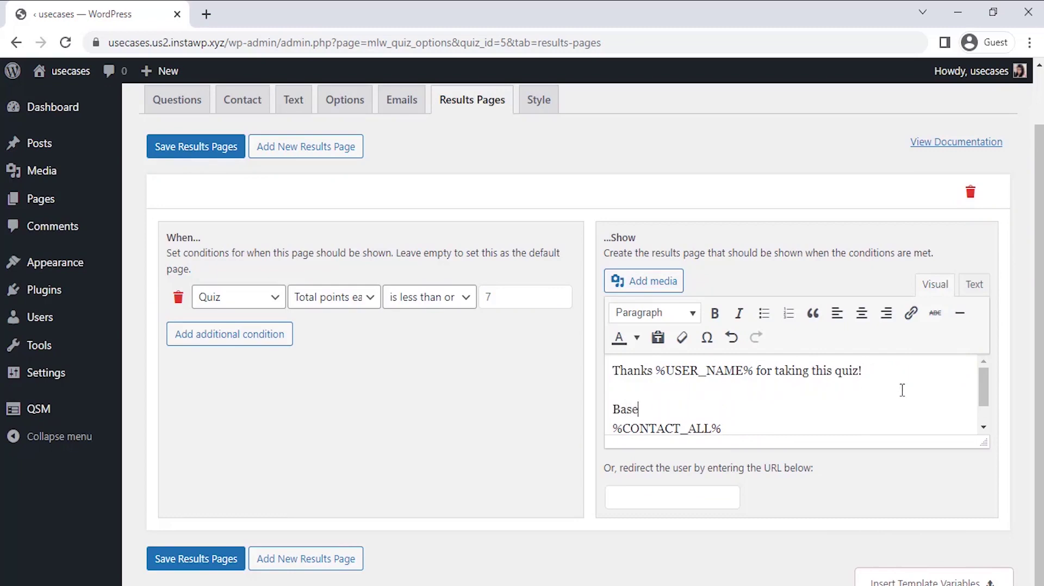
type("d on your choices,")
key("Return")
type("You've gotta be a Gemini")
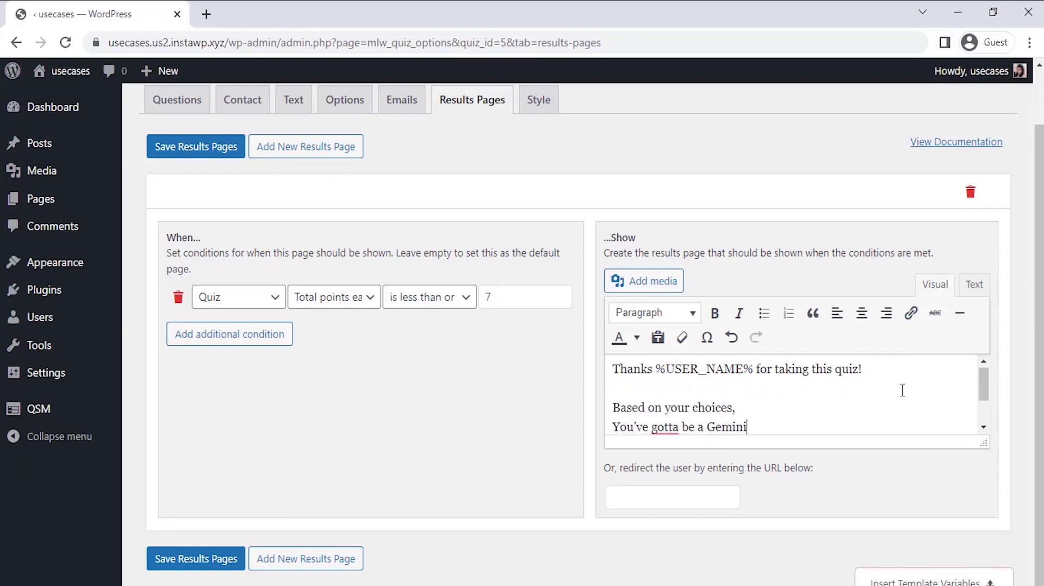
type(", Libra or Cancer .")
key("Return")
key("Return")
type("You're friendly and kind by heart !! You tend to live on cloud nine")
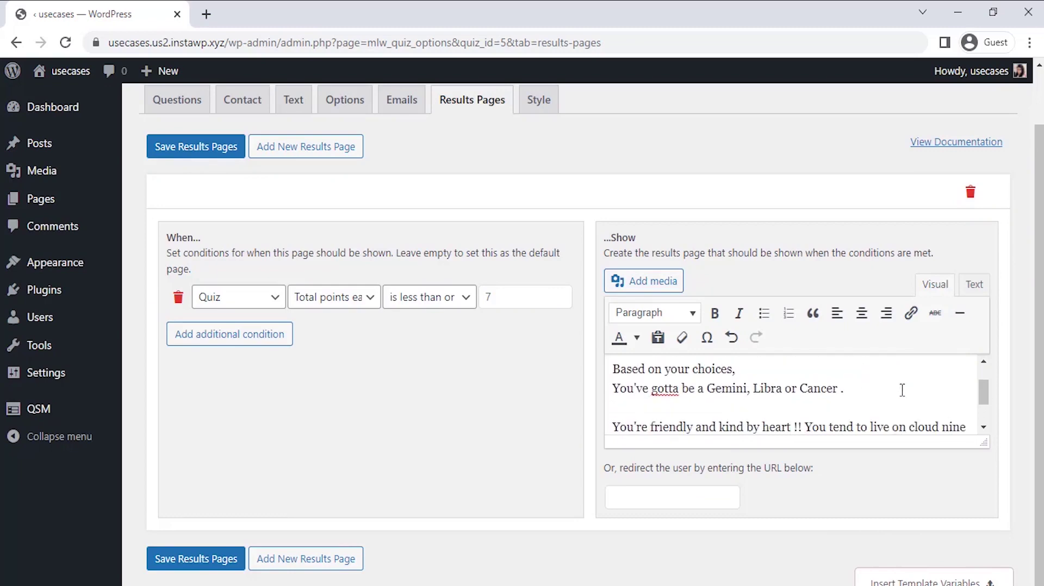
Bold 'Gemini, Libra or Cancer', save the results page, and preview the live quiz.
left_click_drag(860, 388, 707, 388)
left_click(715, 313)
left_click(196, 147)
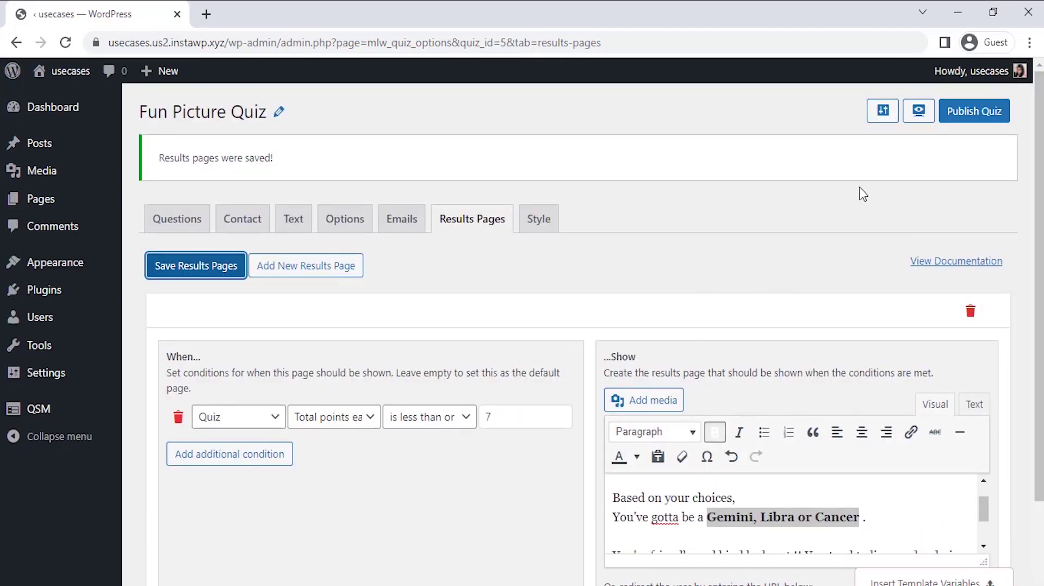
left_click(919, 126)
Preview the quiz and enter a participant name in the Name field.
left_click(920, 113)
left_click(527, 322)
type("Simon")
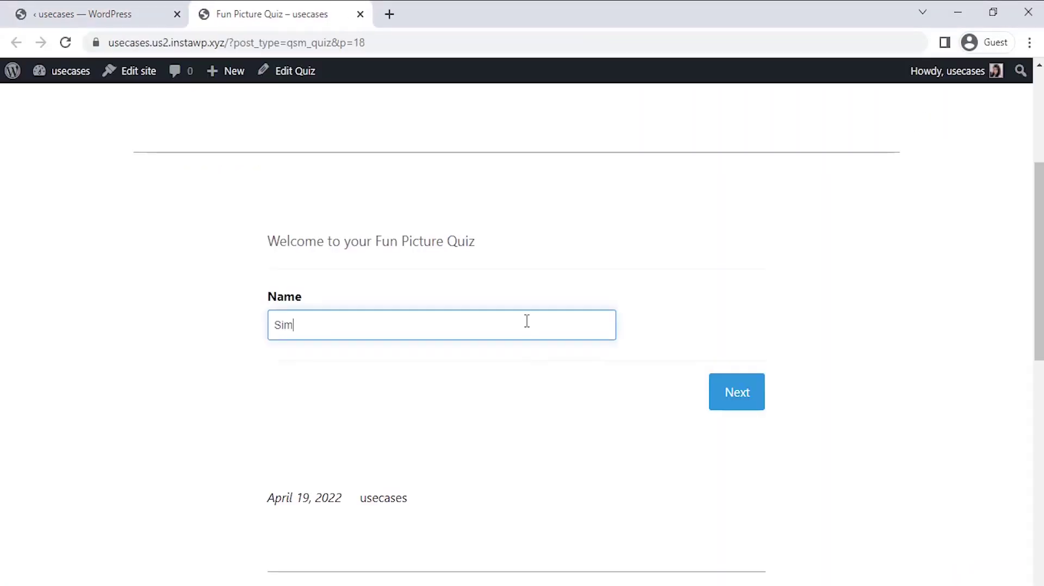
left_click(729, 401)
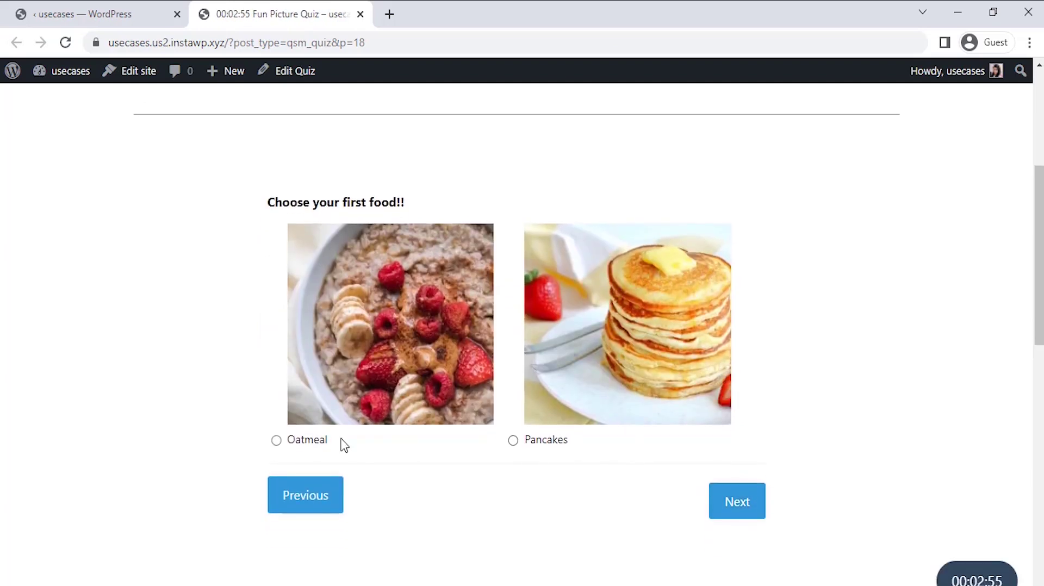
Answer Oatmeal, the Lox bagel and Muffins, then submit the quiz.
left_click(276, 441)
left_click(732, 507)
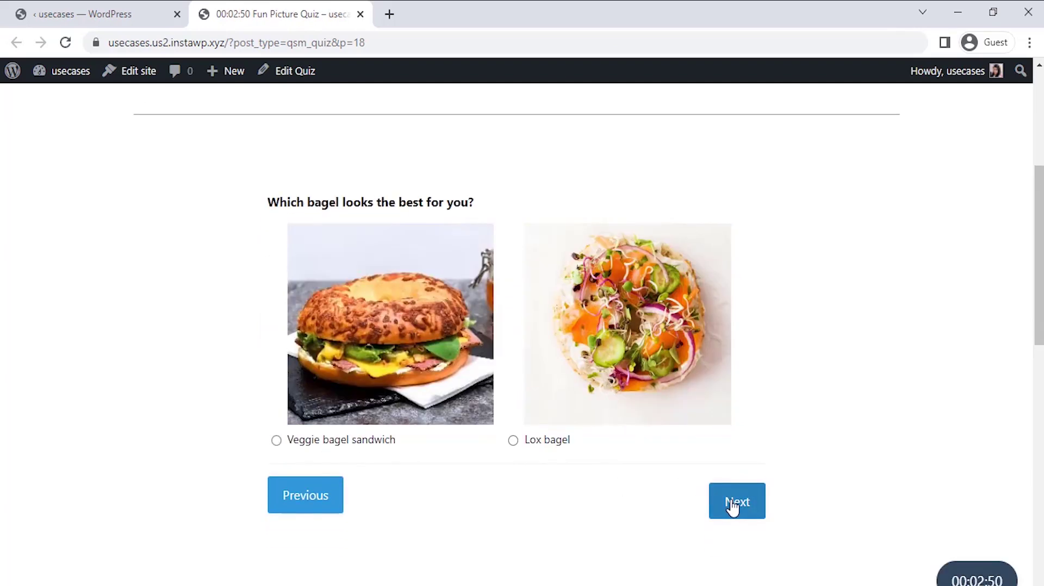
scroll(777, 380, "down", 1)
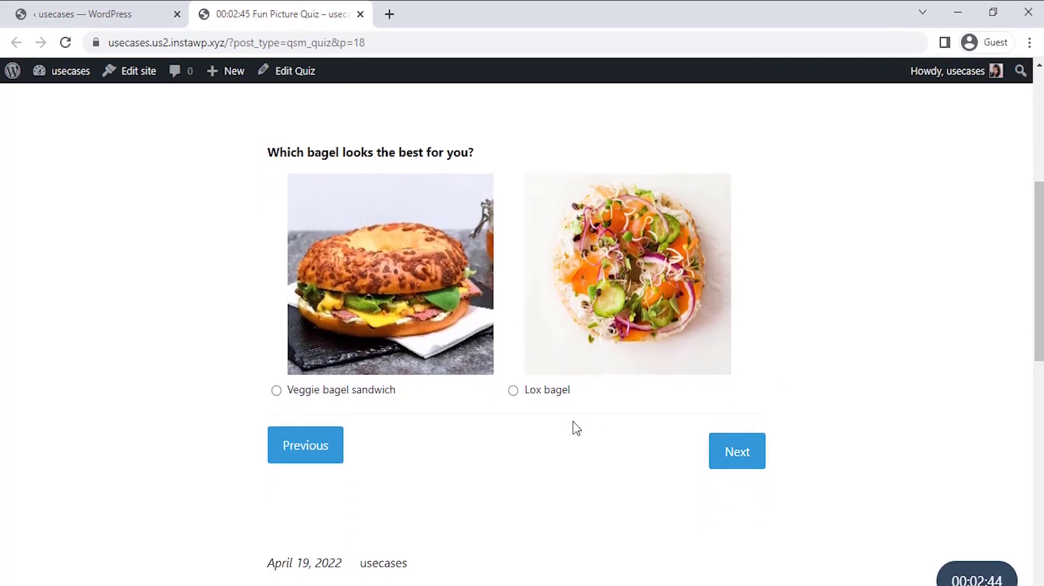
left_click(513, 390)
left_click(740, 458)
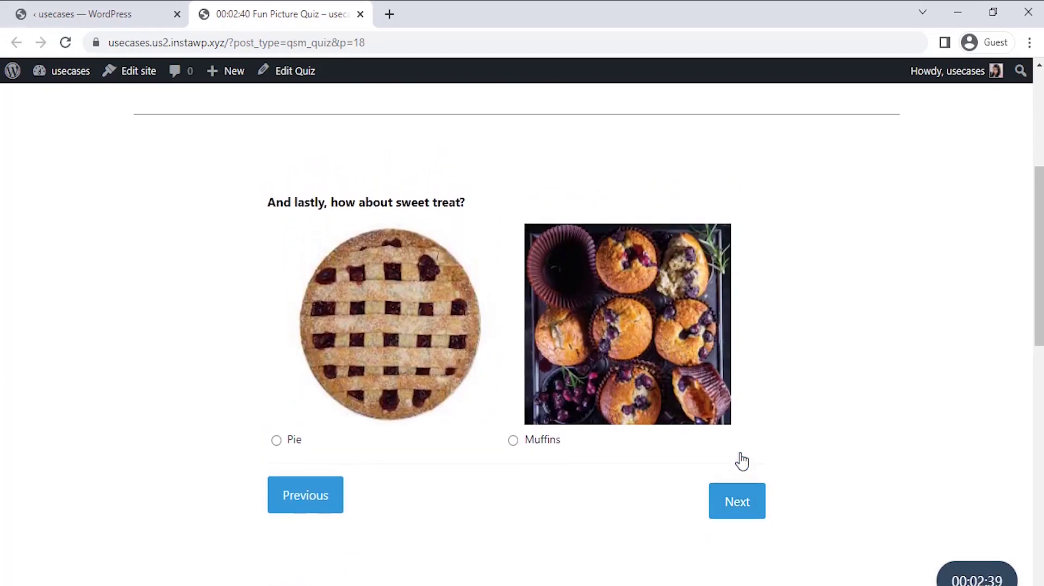
left_click(513, 431)
left_click(737, 492)
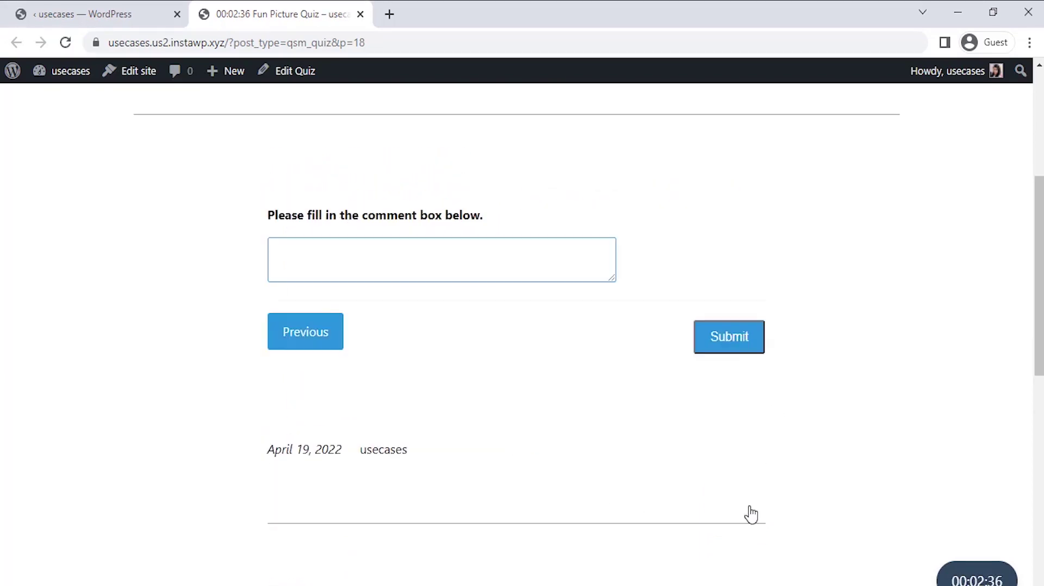
left_click(737, 346)
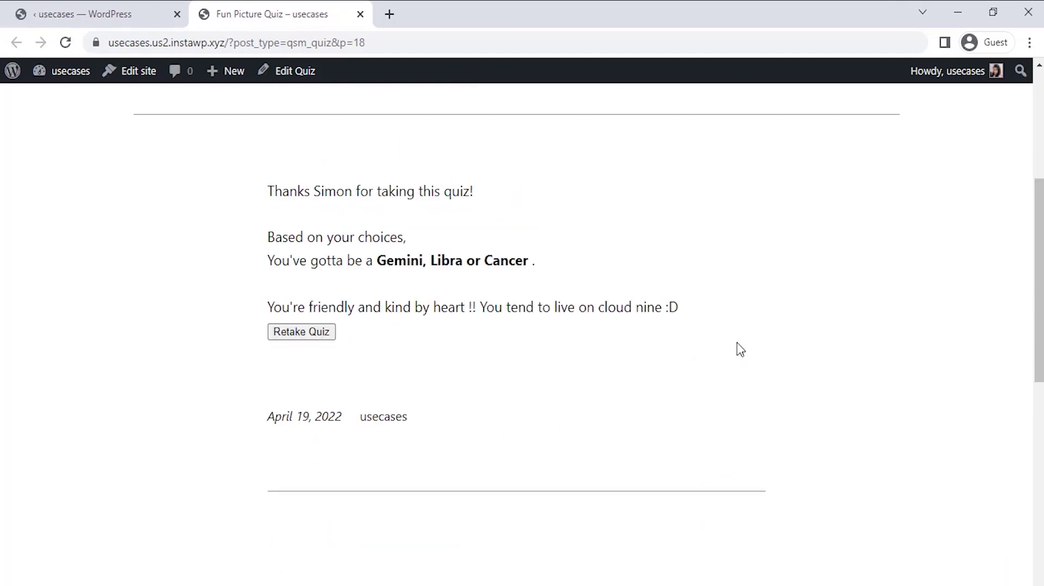